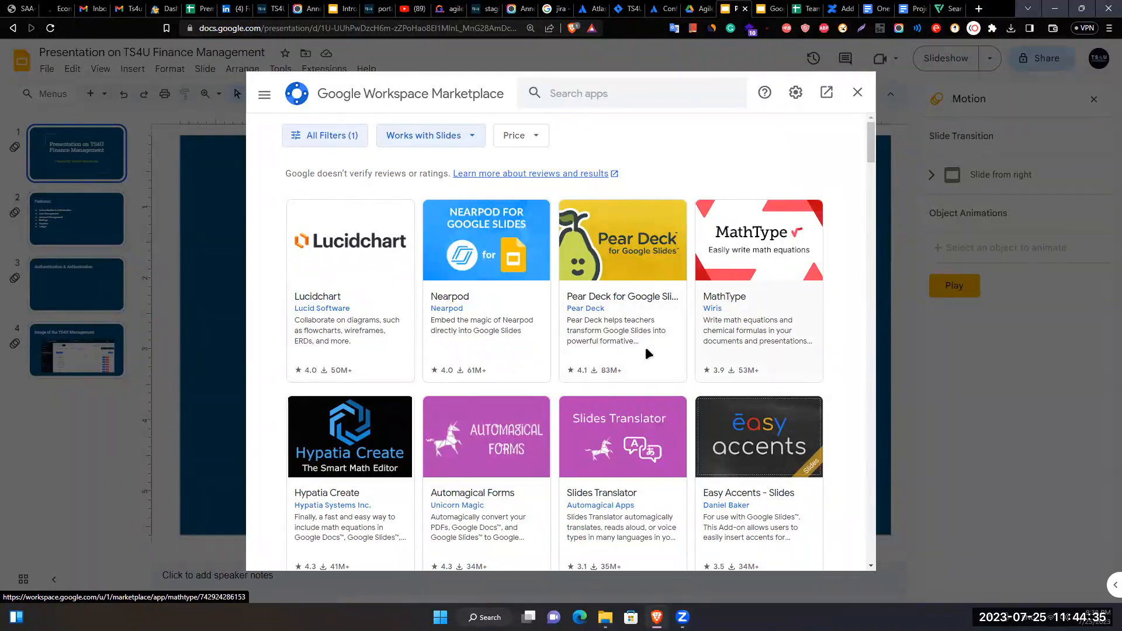
- Scroll through the Marketplace apps and close it without installing any add-on
scroll(648, 354, down, 20)
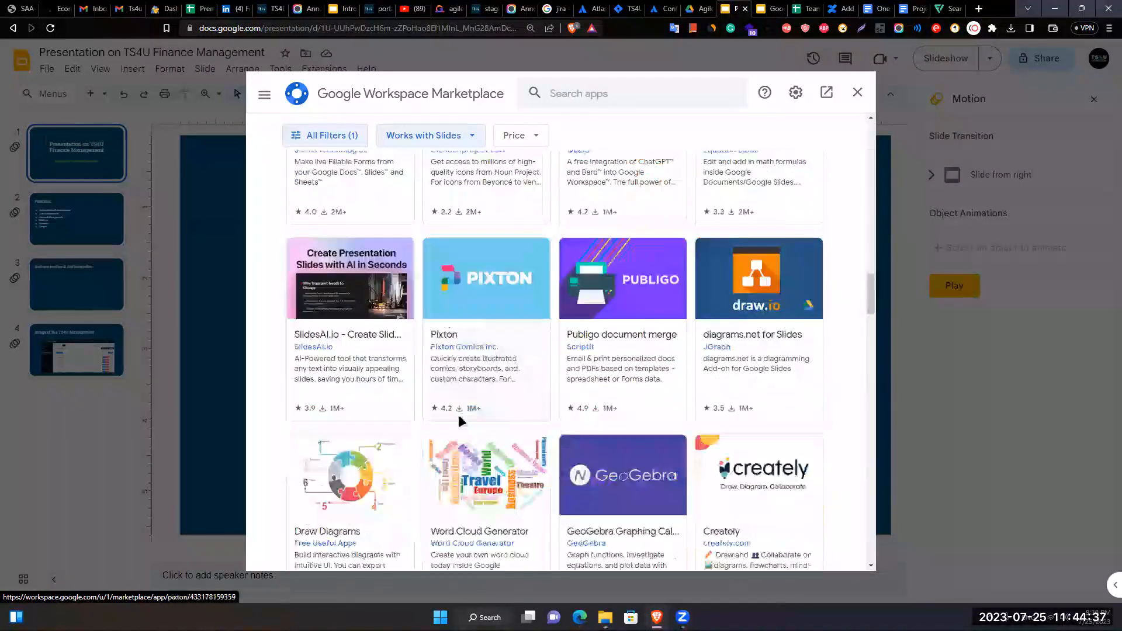
scroll(458, 415, down, 15)
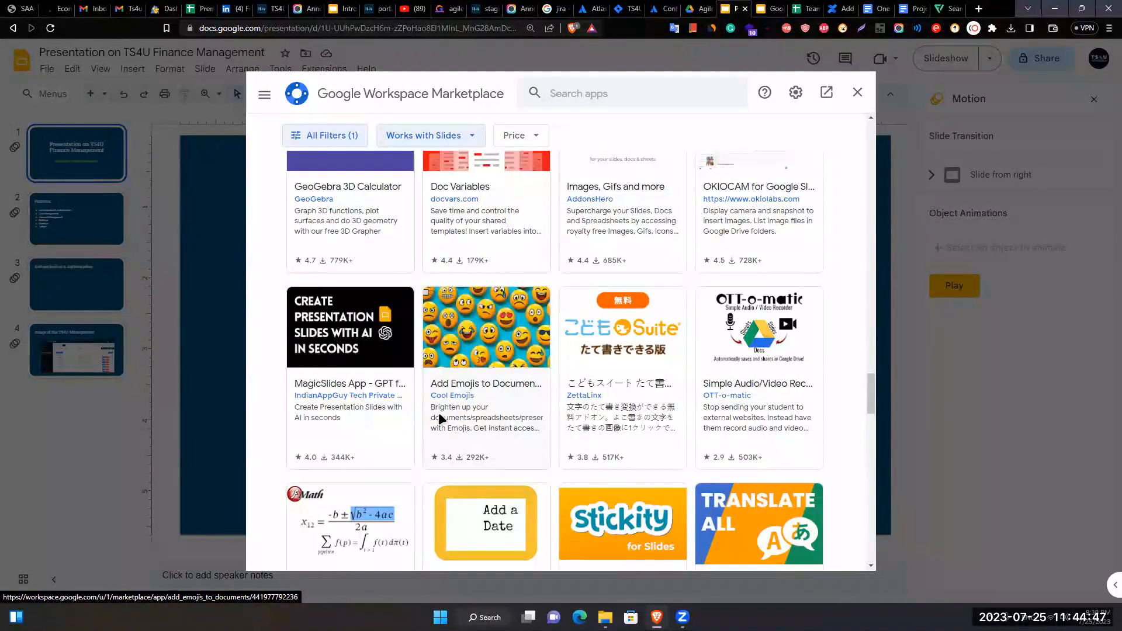
click(857, 92)
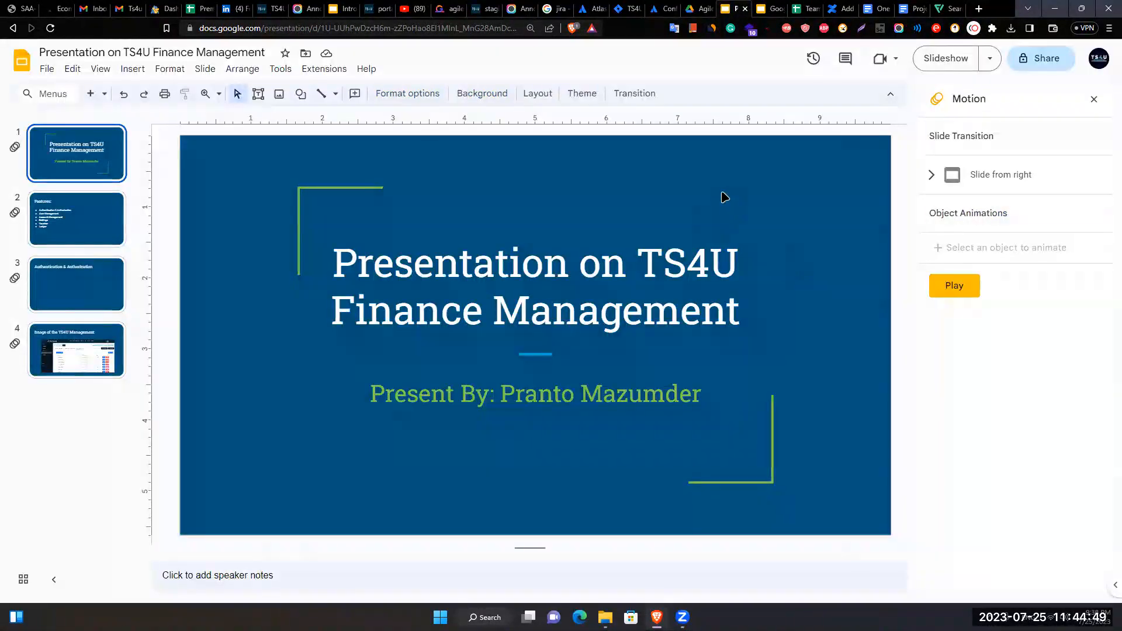
- In the AgilePO Dummy Folder in Drive, browse the Google Forms template gallery
click(698, 8)
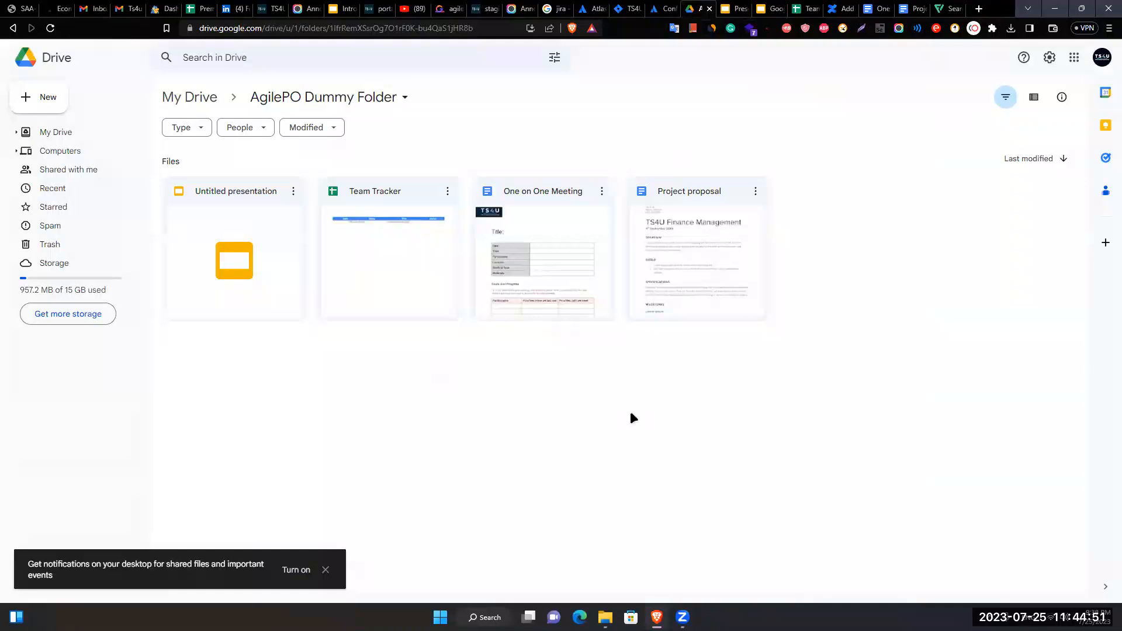
right_click(454, 373)
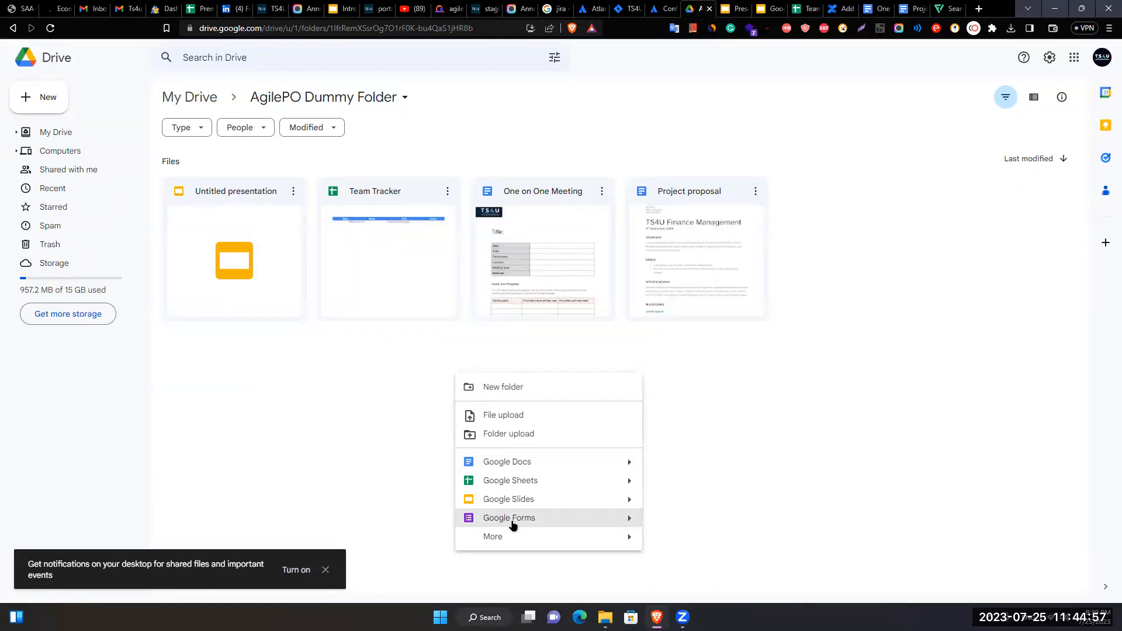
click(624, 524)
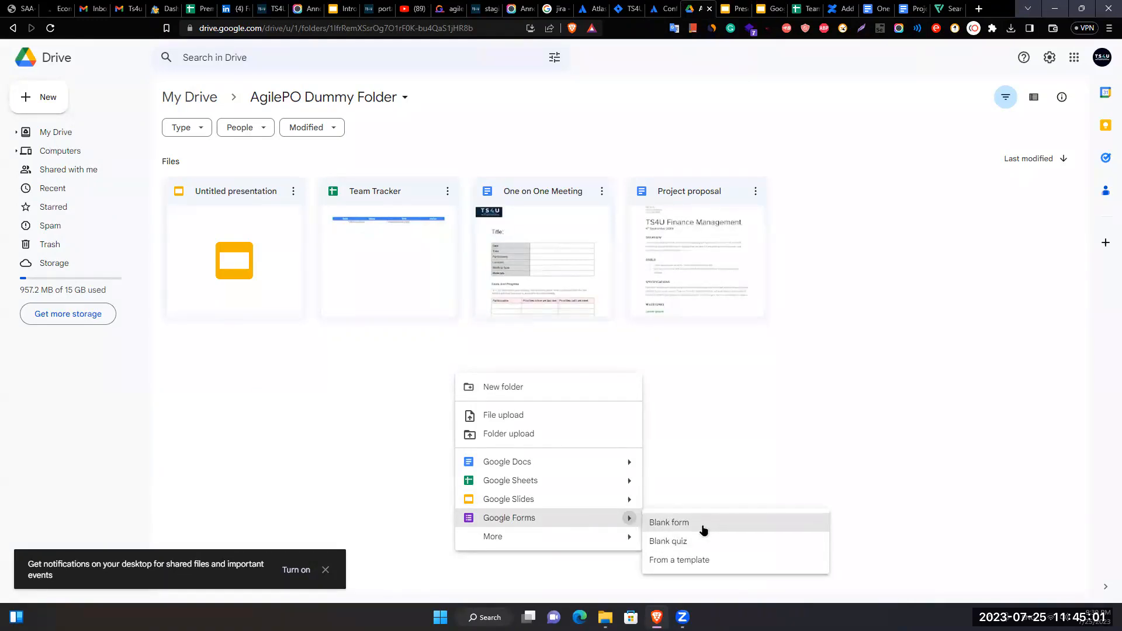
click(671, 562)
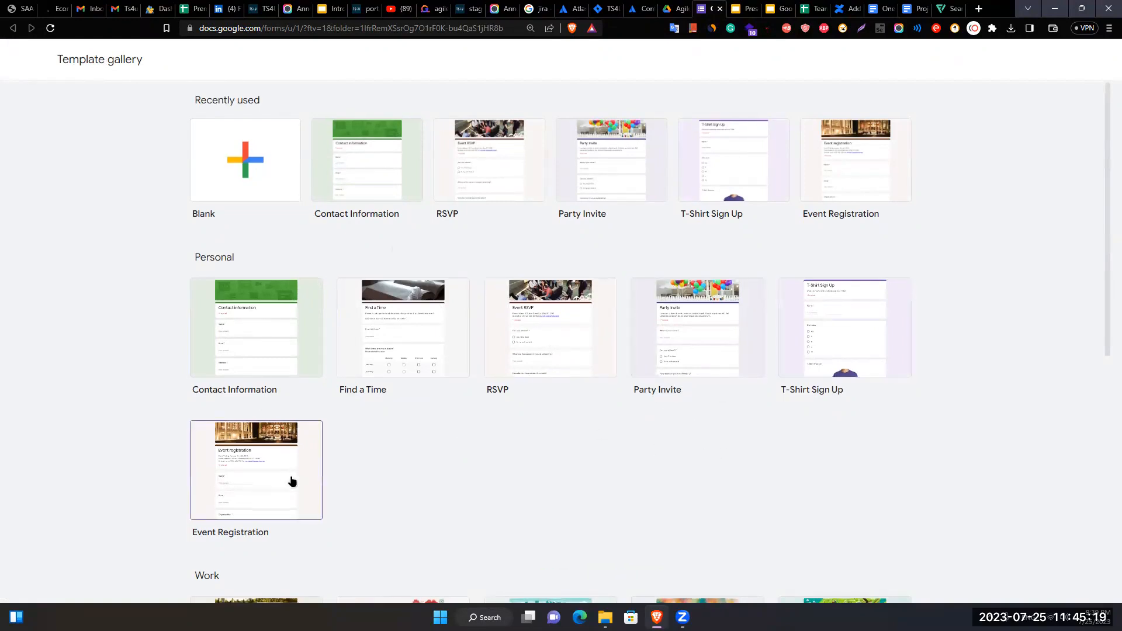
scroll(293, 481, down, 6)
scroll(323, 471, up, 2)
scroll(351, 279, down, 4)
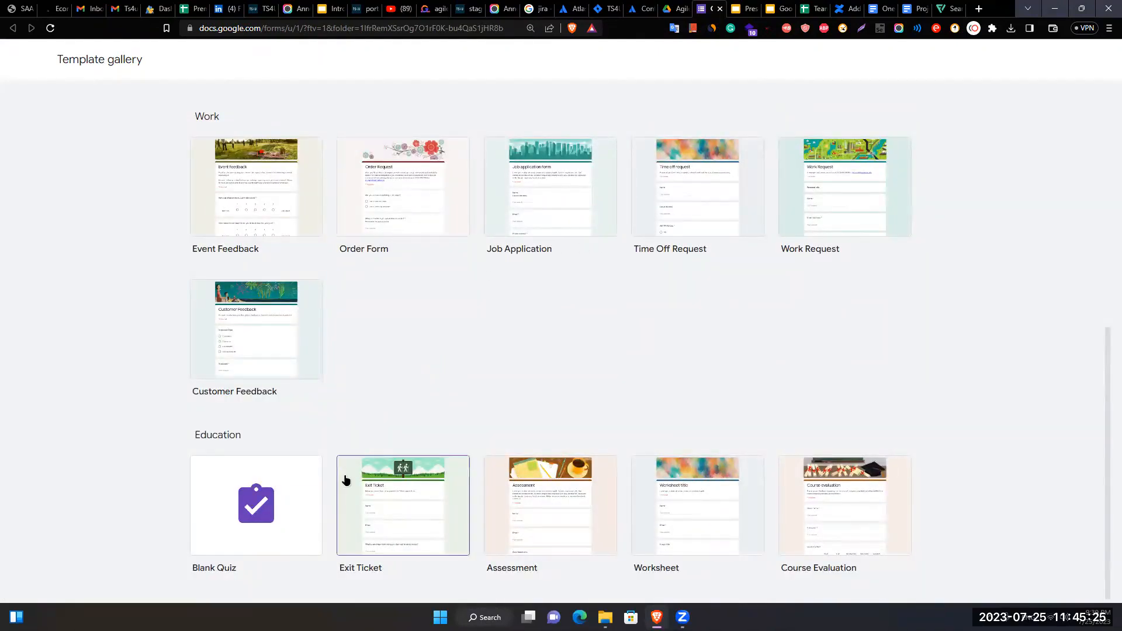
scroll(629, 483, up, 8)
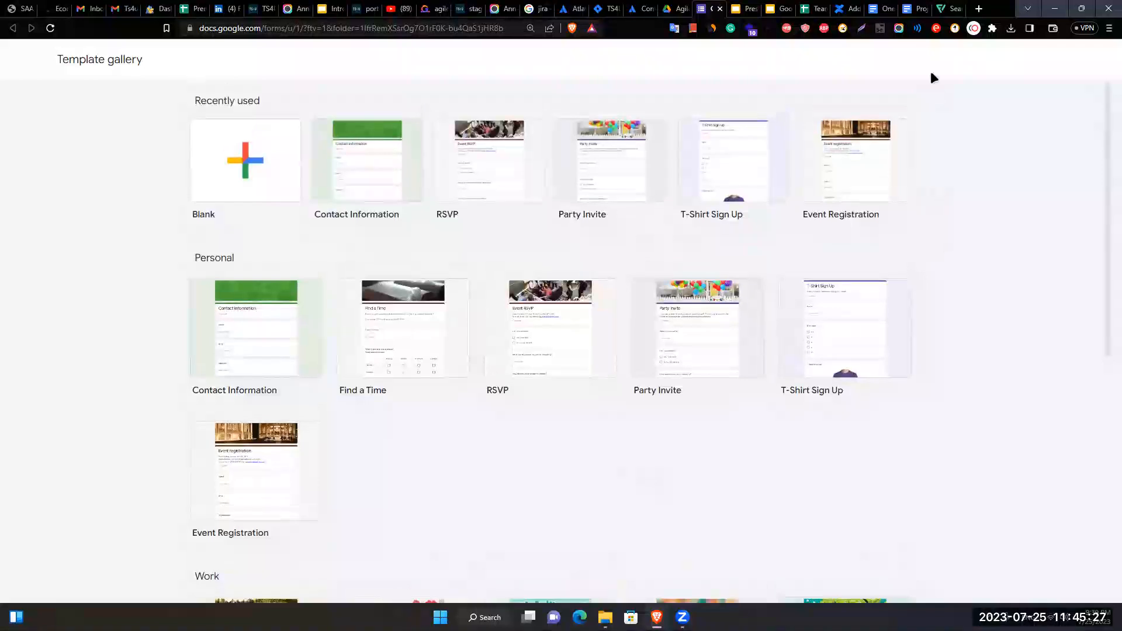
- Close the template gallery and create a blank Google Form in the folder instead
click(720, 9)
right_click(751, 356)
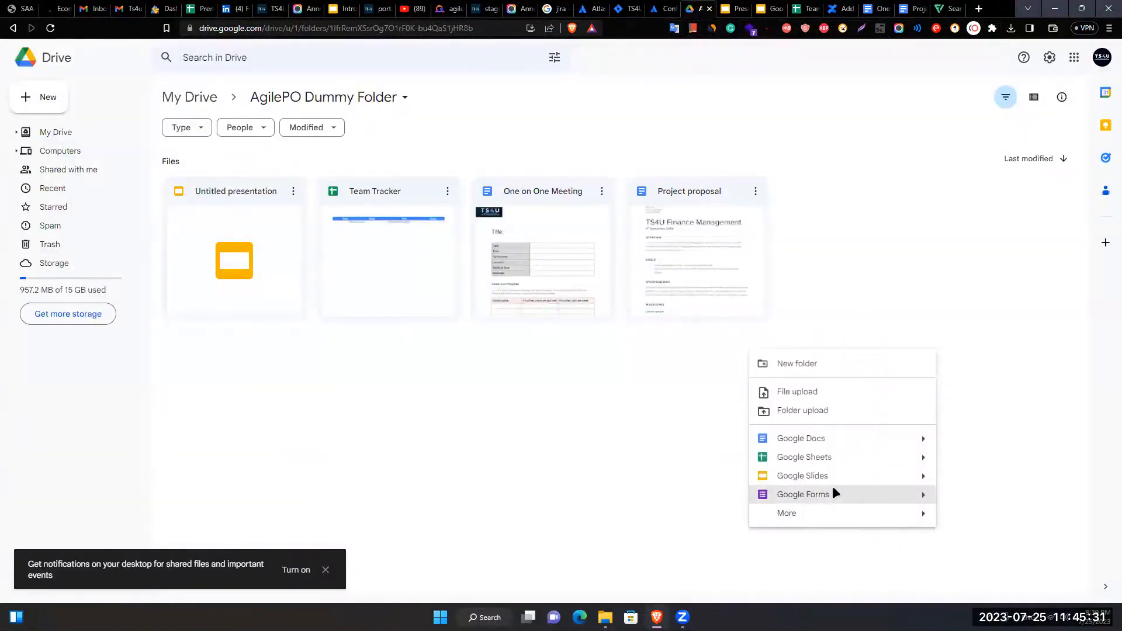
click(881, 497)
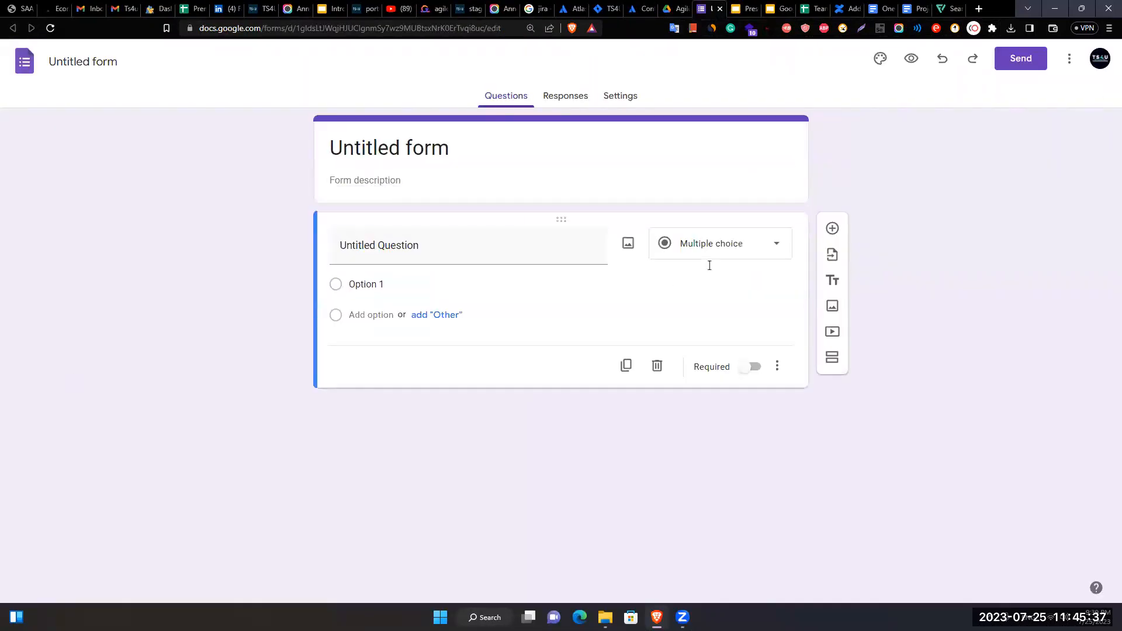
- Title the form 'Personal Information'
click(501, 176)
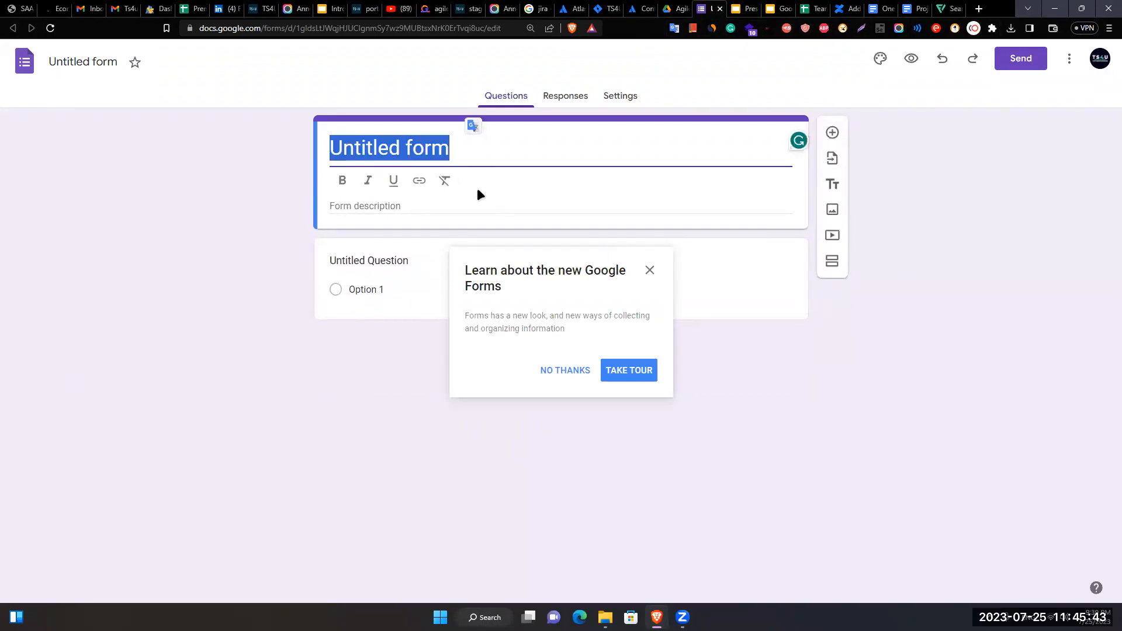
text(Personal Information)
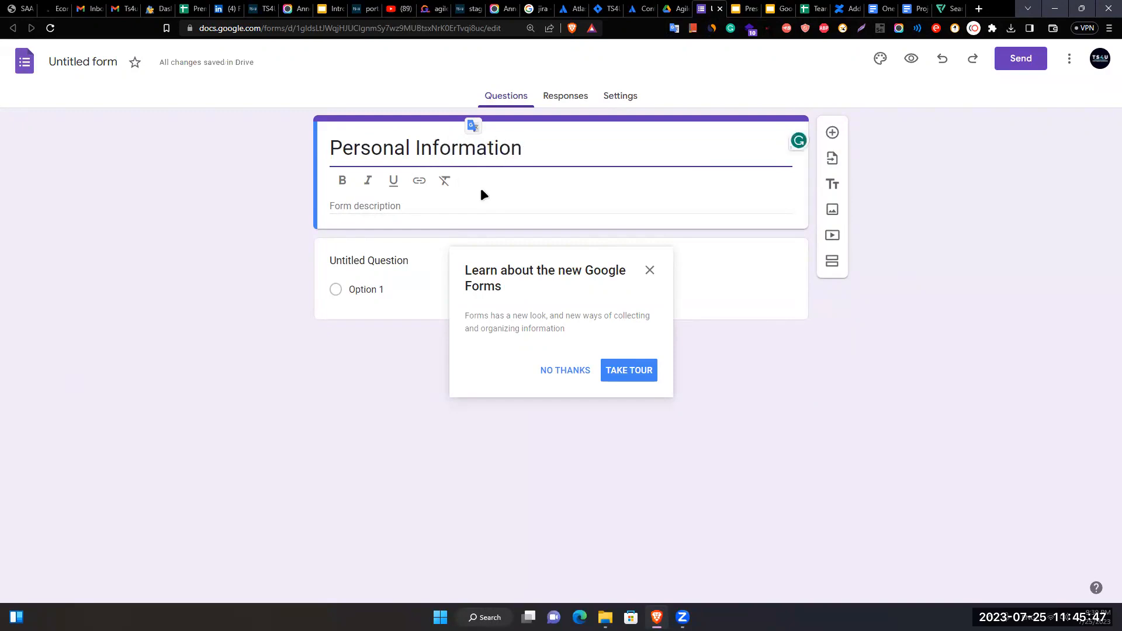
click(209, 321)
- Add the description 'This form is to get the personal information of a candidate' and dismiss the tour
click(374, 207)
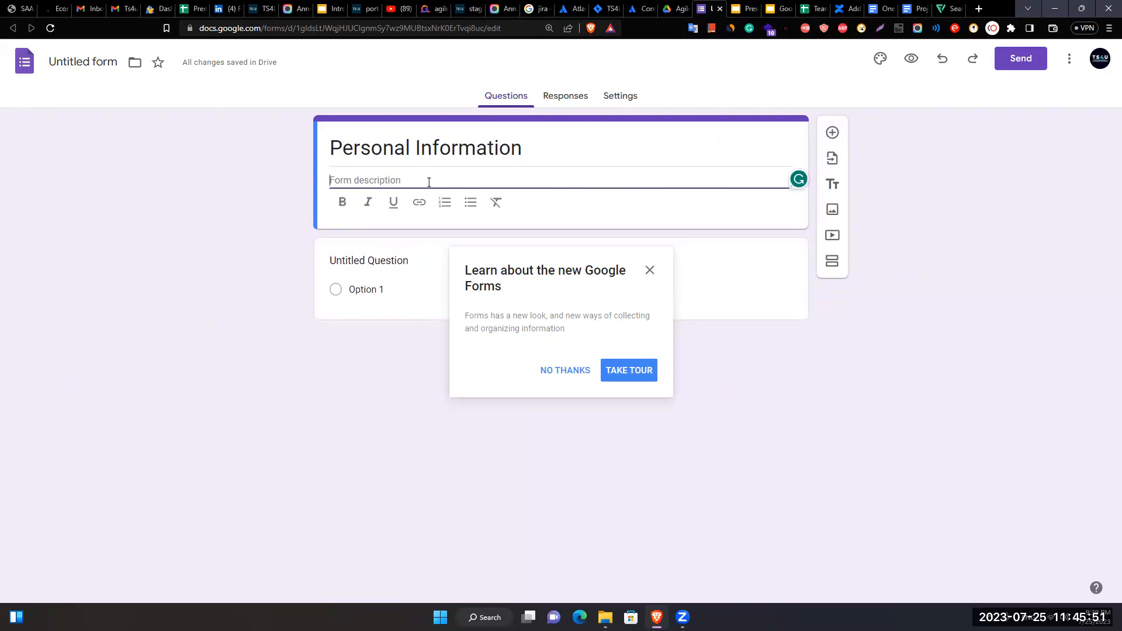
text(This iform is to get the personal )
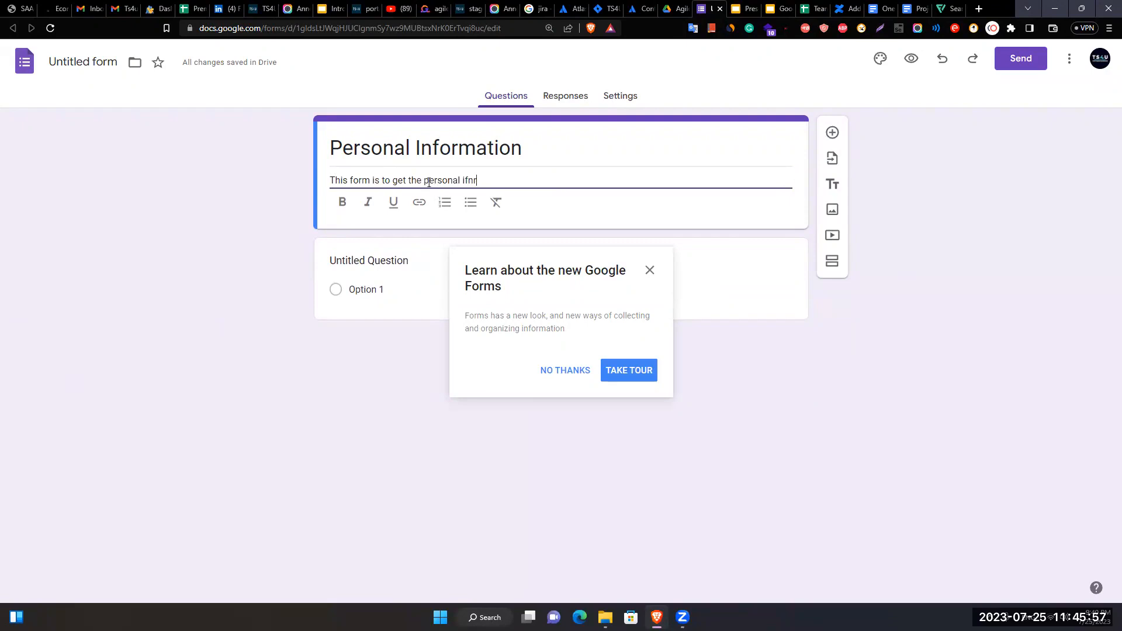
text(information of a candidat)
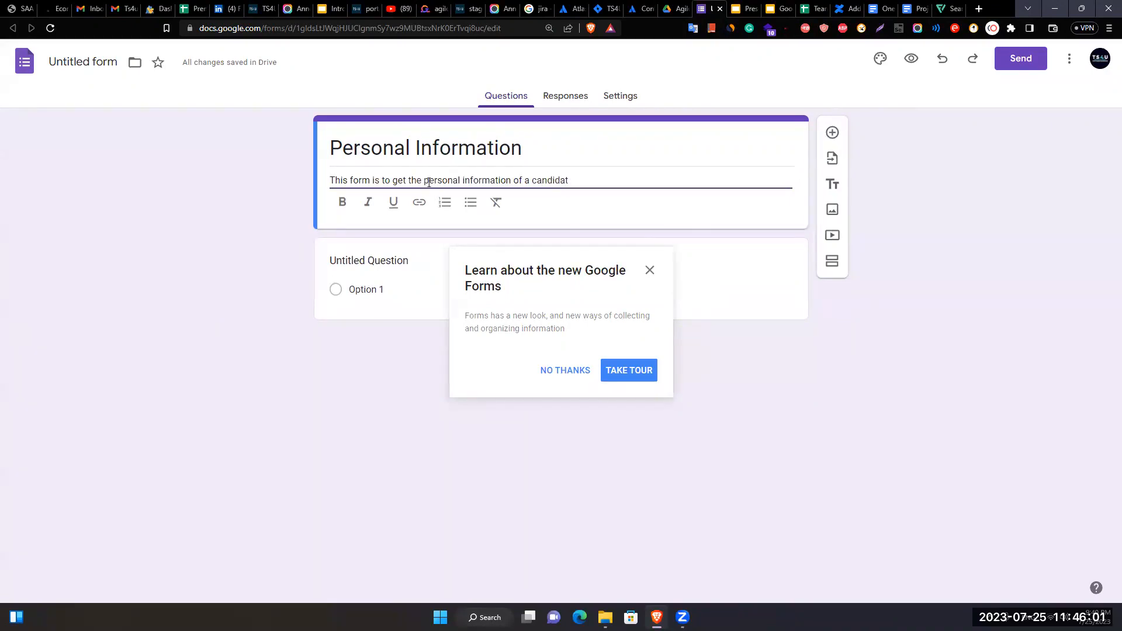
text(ee)
click(193, 274)
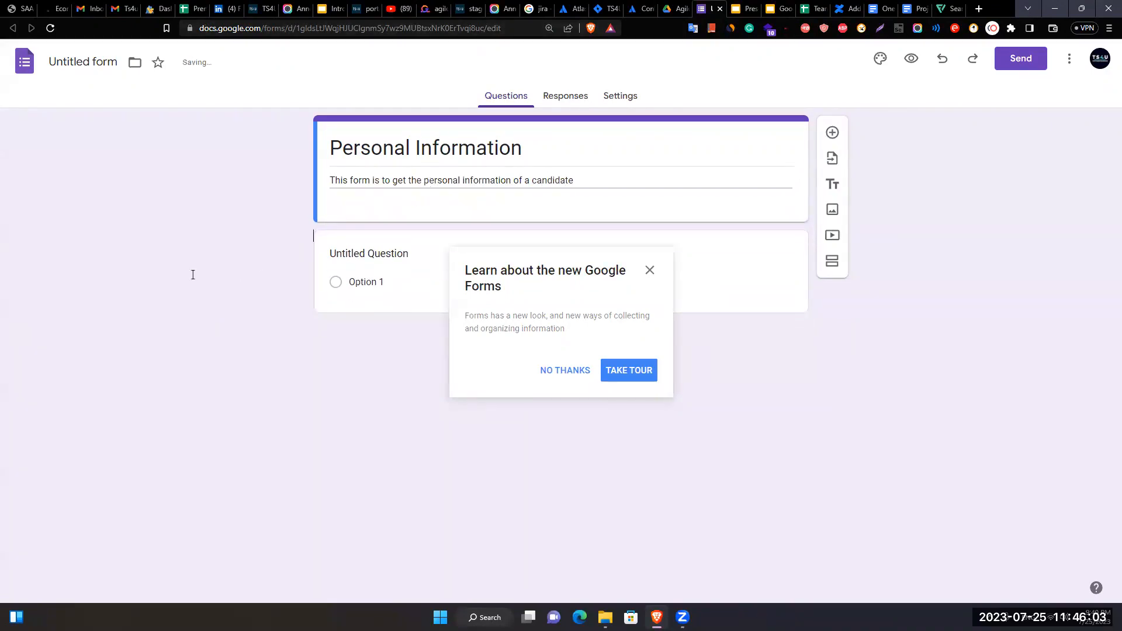
click(649, 271)
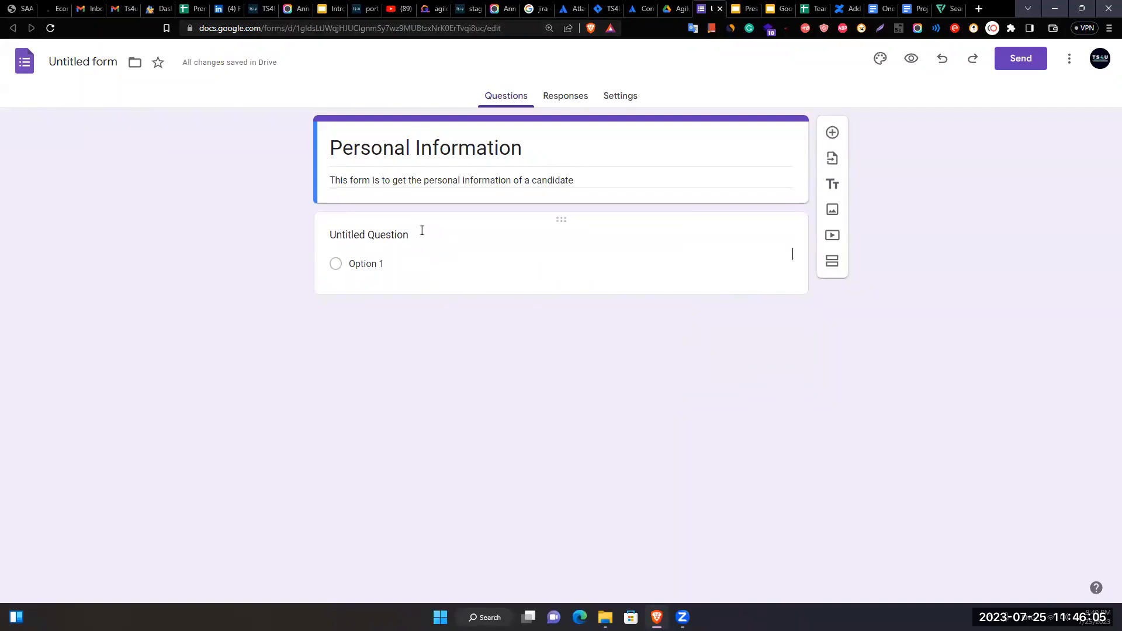
- Turn the first question into a Short answer question titled 'First Name'
click(421, 231)
click(412, 246)
triple_click(411, 246)
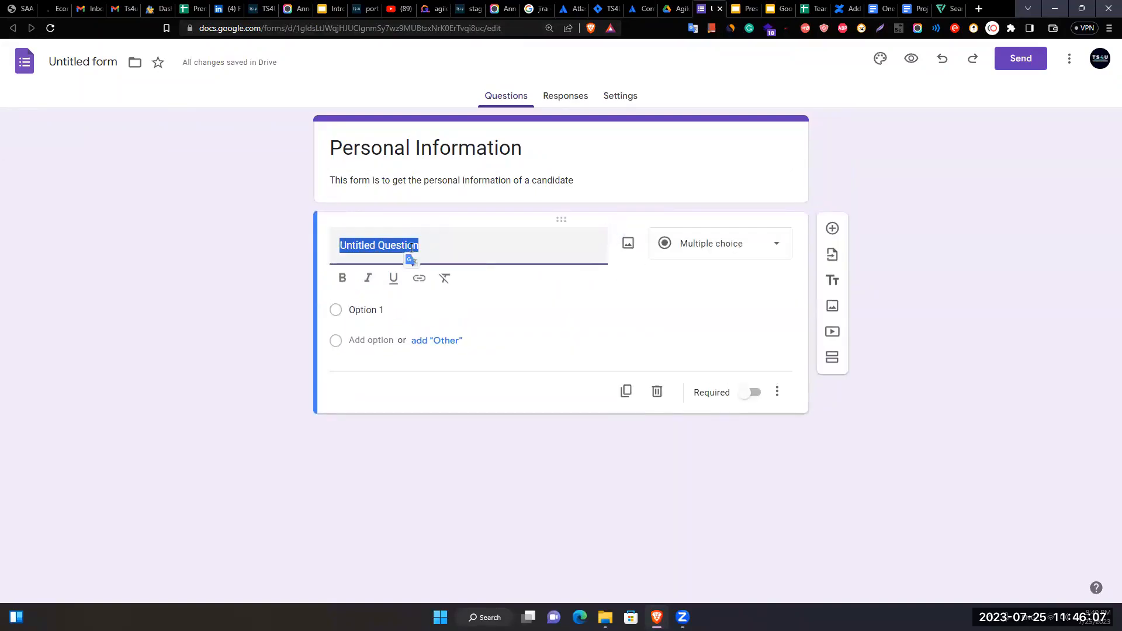
click(728, 257)
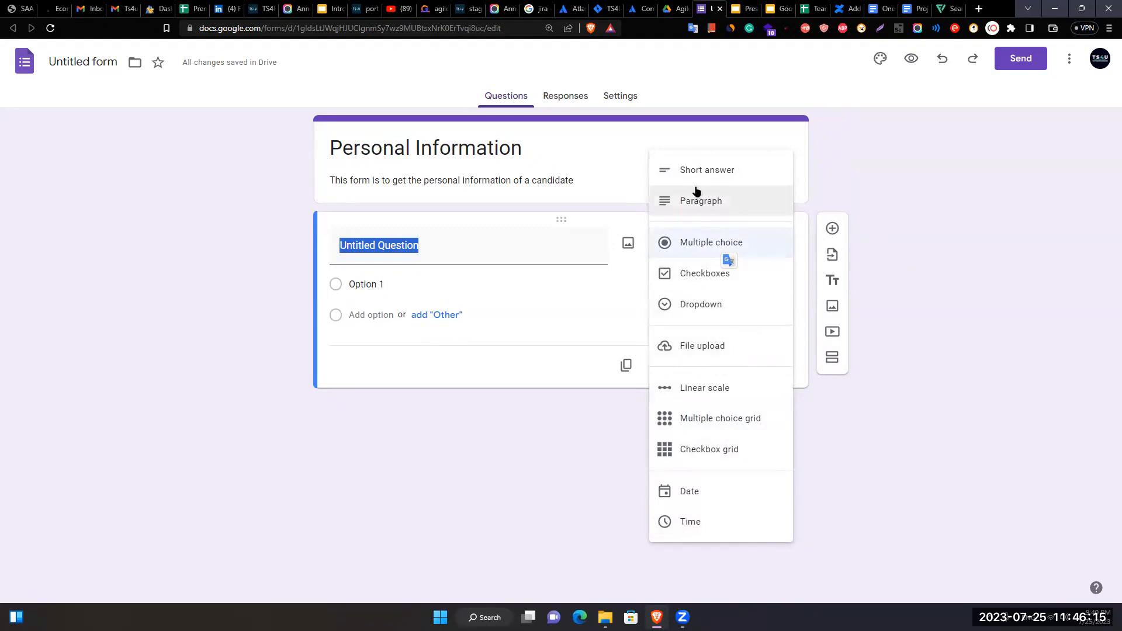
click(688, 182)
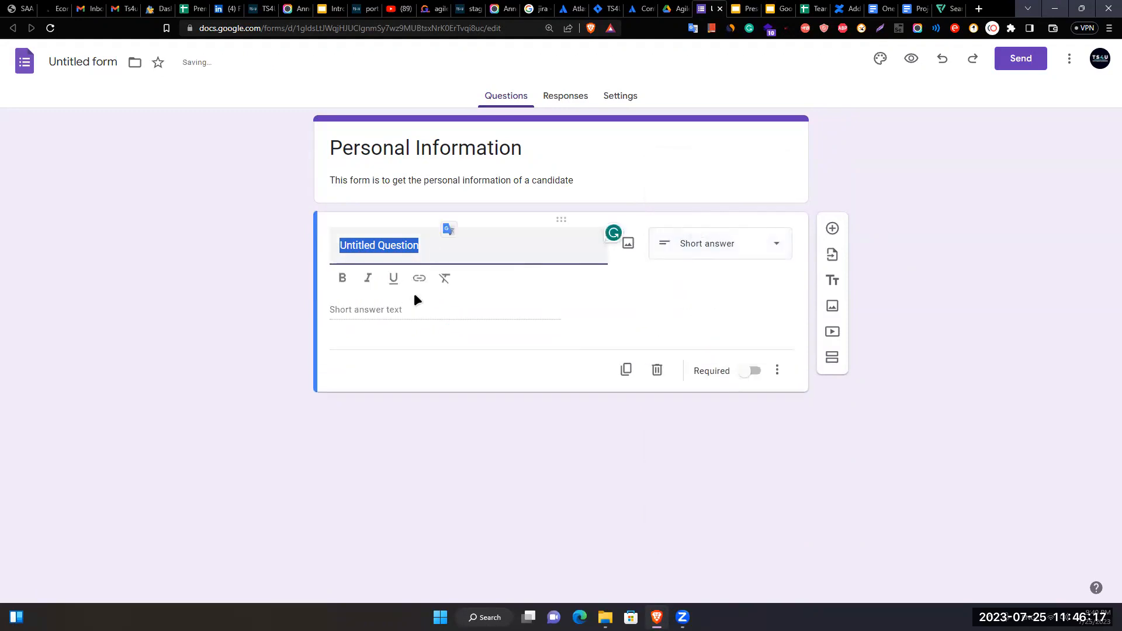
text(First Name)
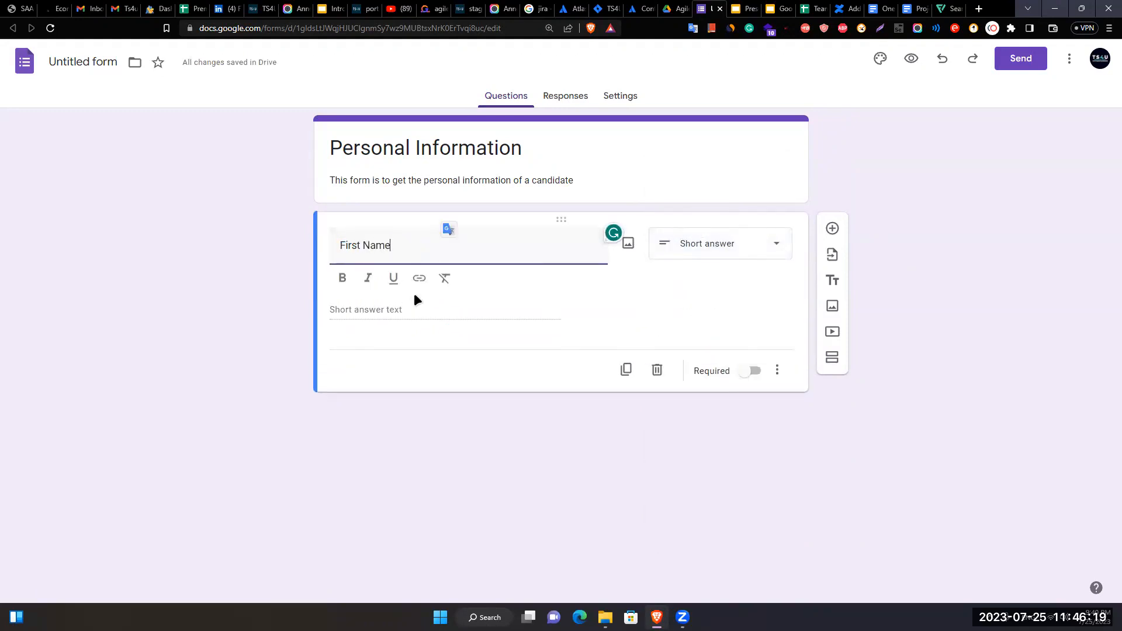
click(355, 309)
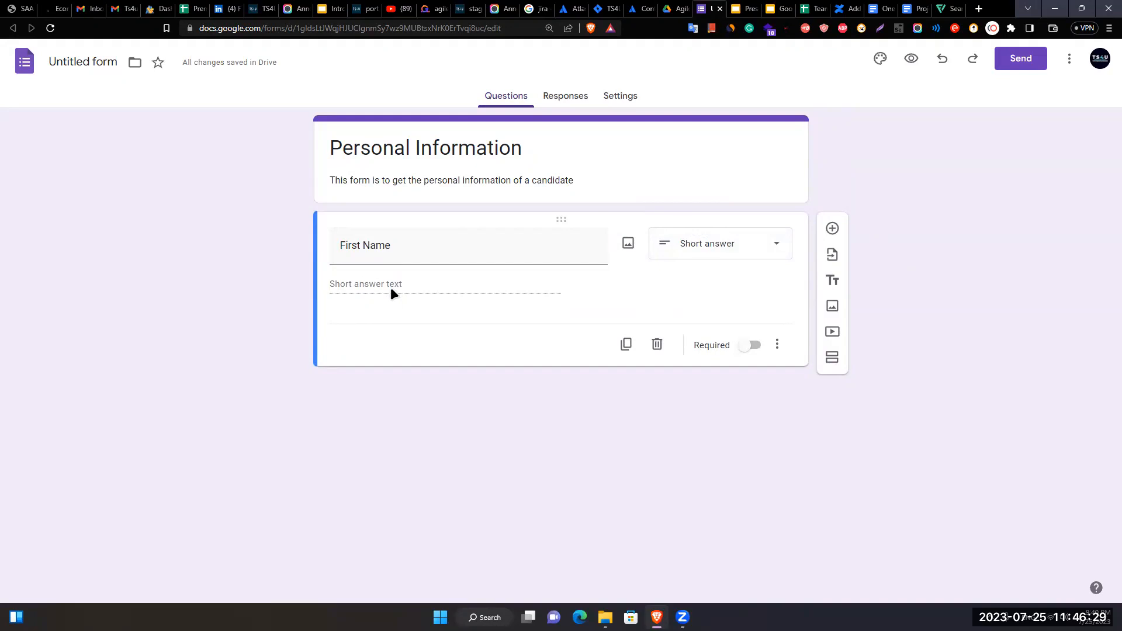
- Recheck the First Name question's type and keep it as Short answer
click(416, 250)
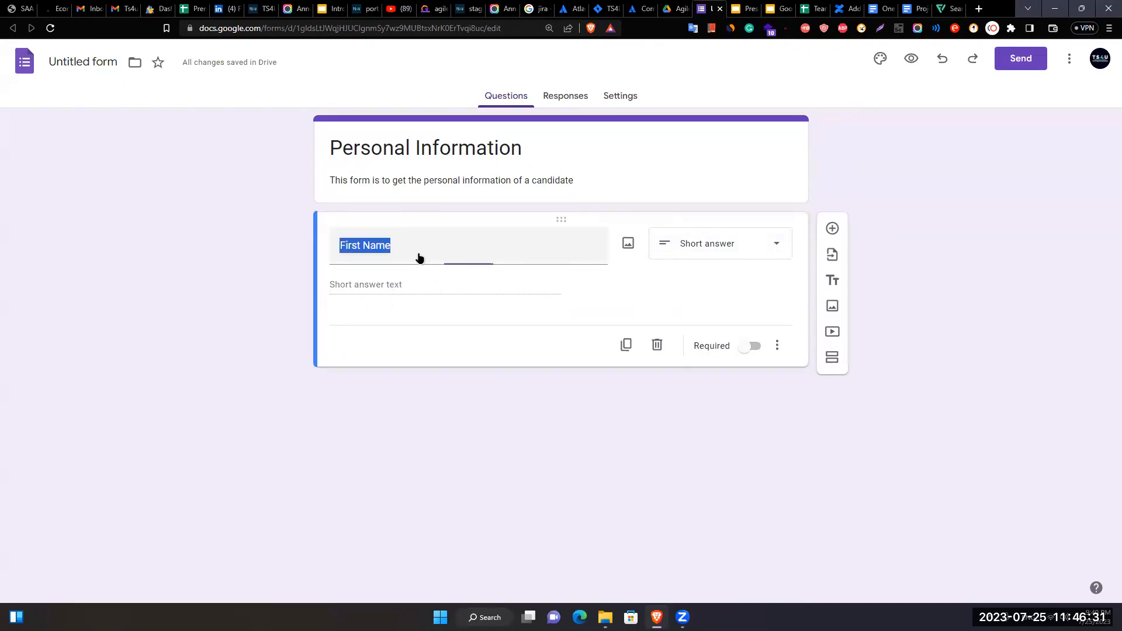
click(395, 304)
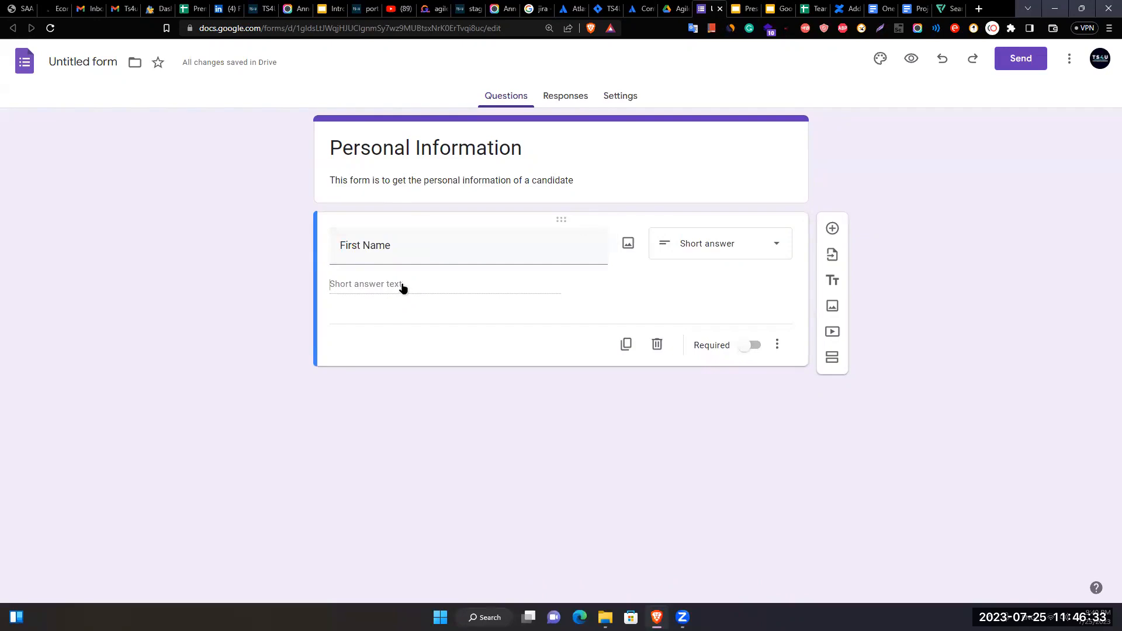
right_click(401, 285)
click(358, 299)
click(683, 250)
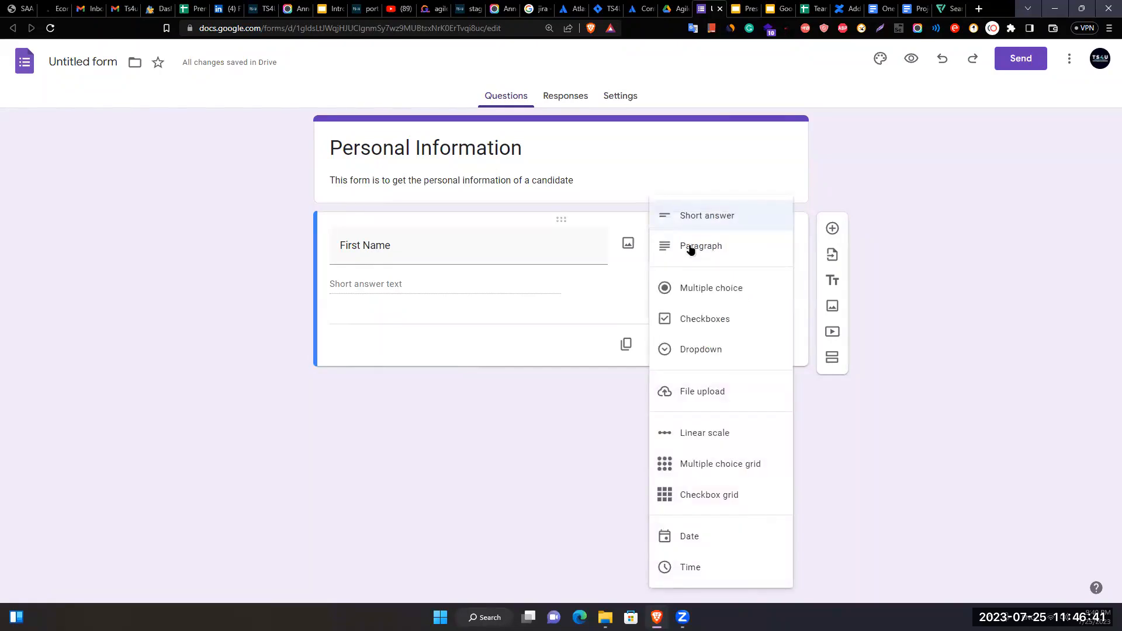
click(691, 228)
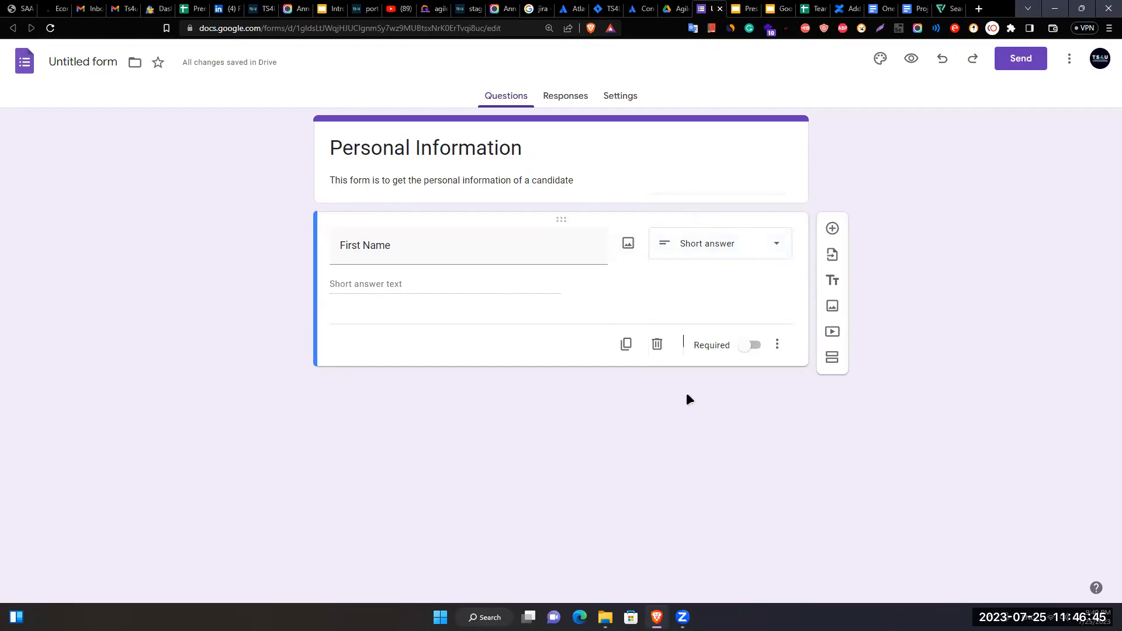
- Add a question below First Name, then delete the stray untitled title block
click(832, 228)
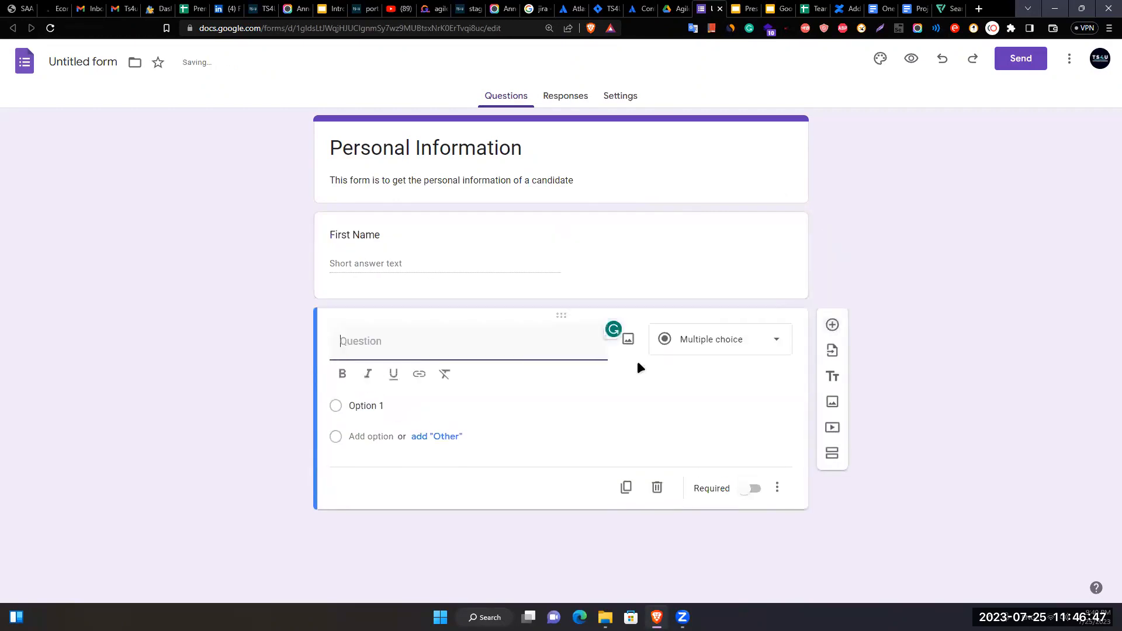
click(389, 259)
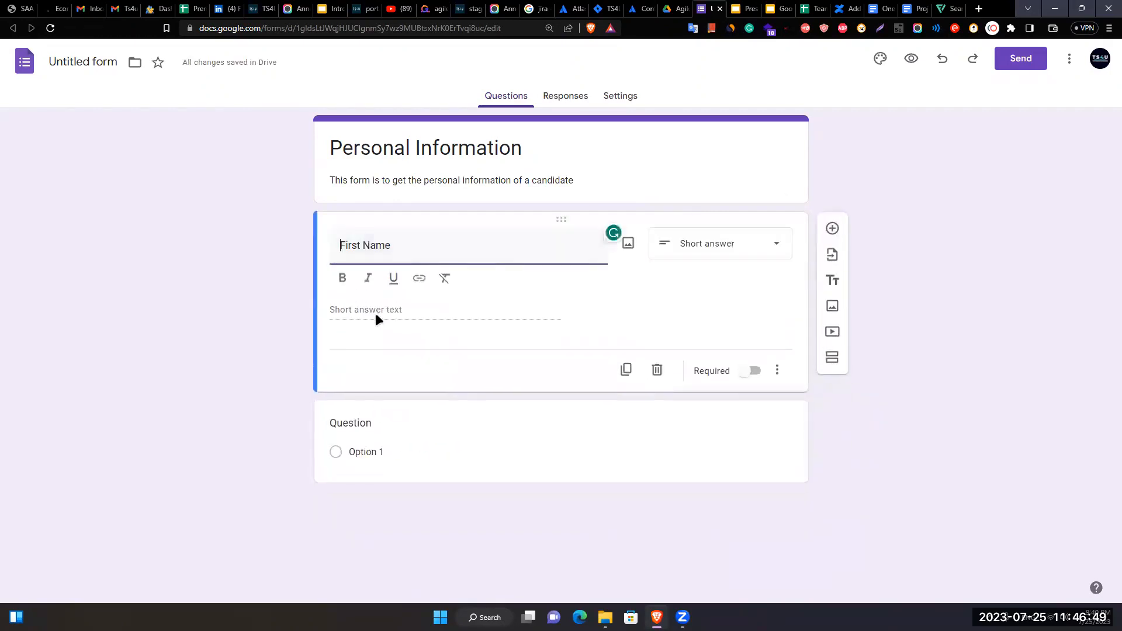
click(693, 249)
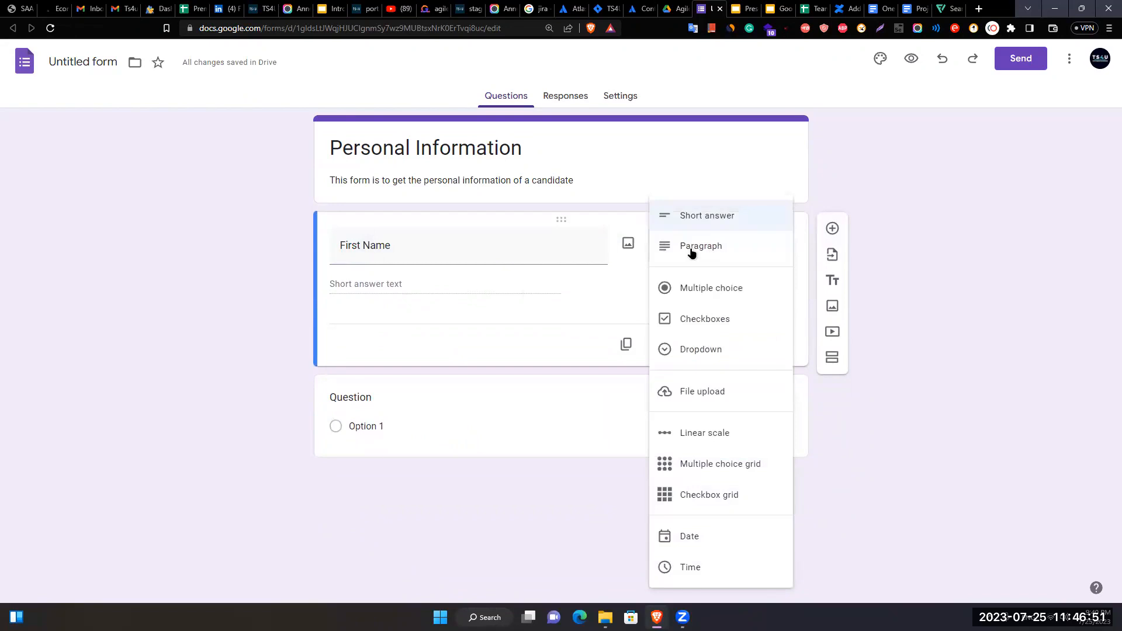
click(1014, 522)
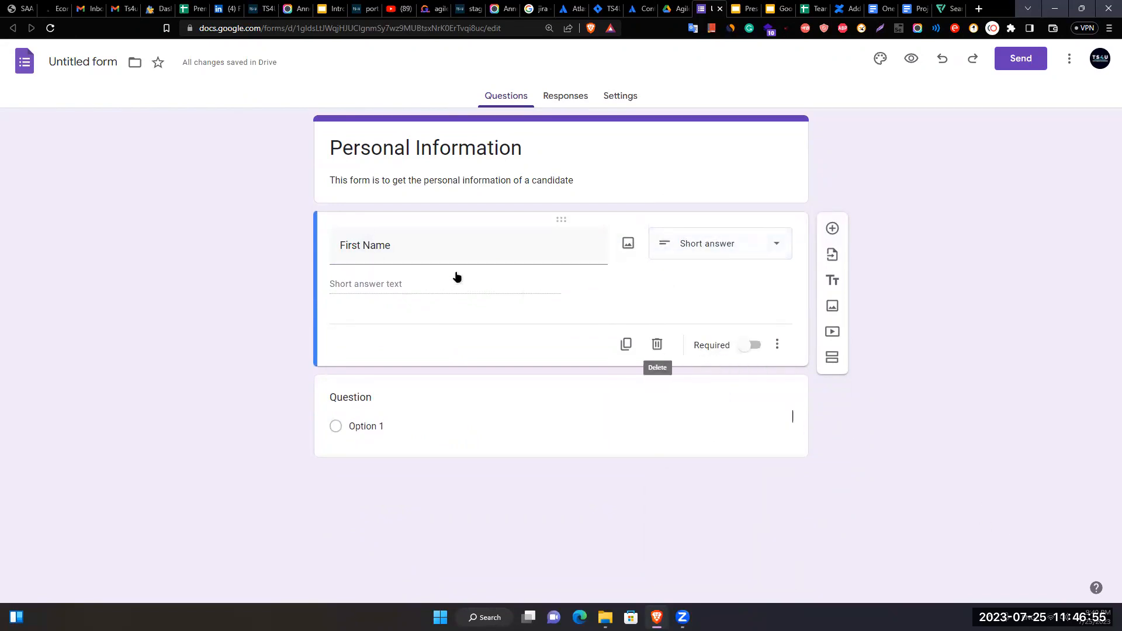
click(834, 286)
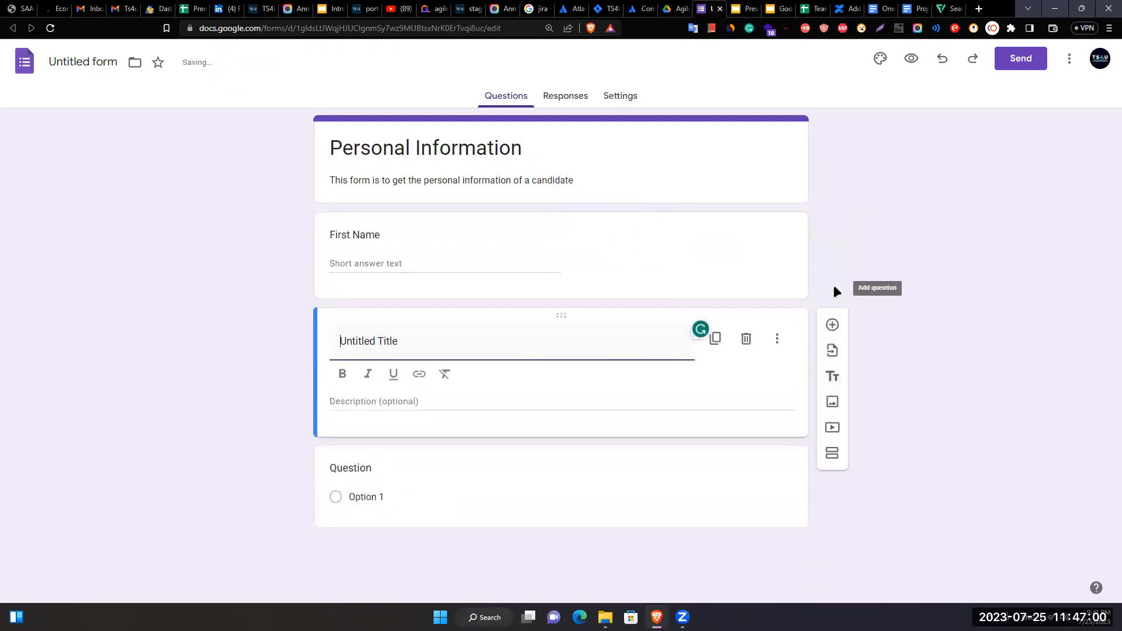
click(748, 340)
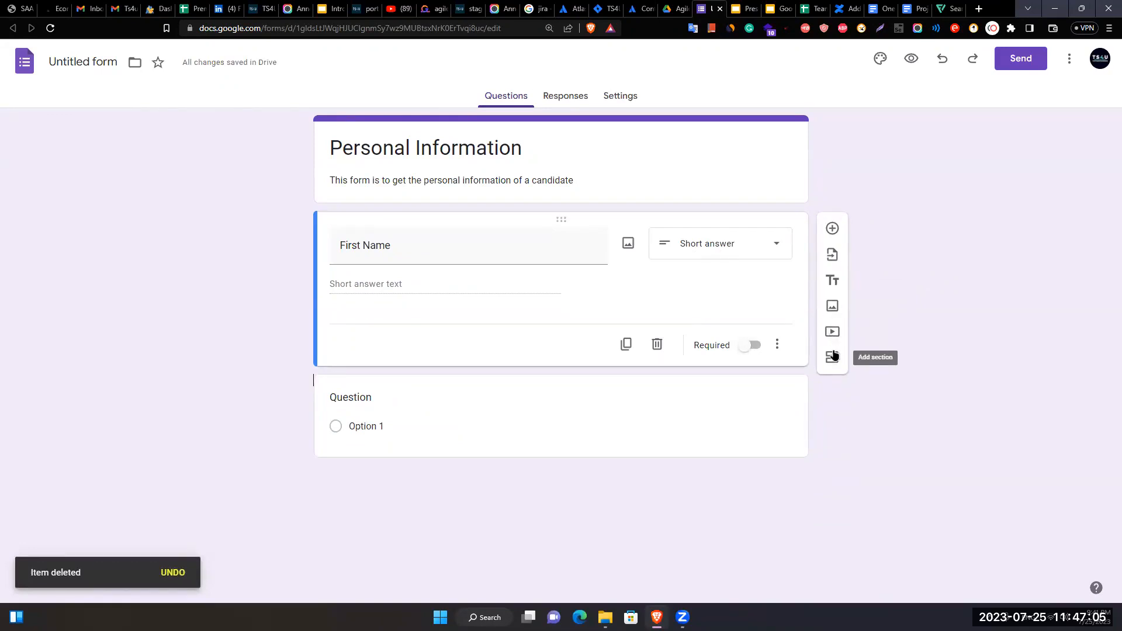
- Title the new question 'Last Name' and make it required
click(393, 431)
click(399, 354)
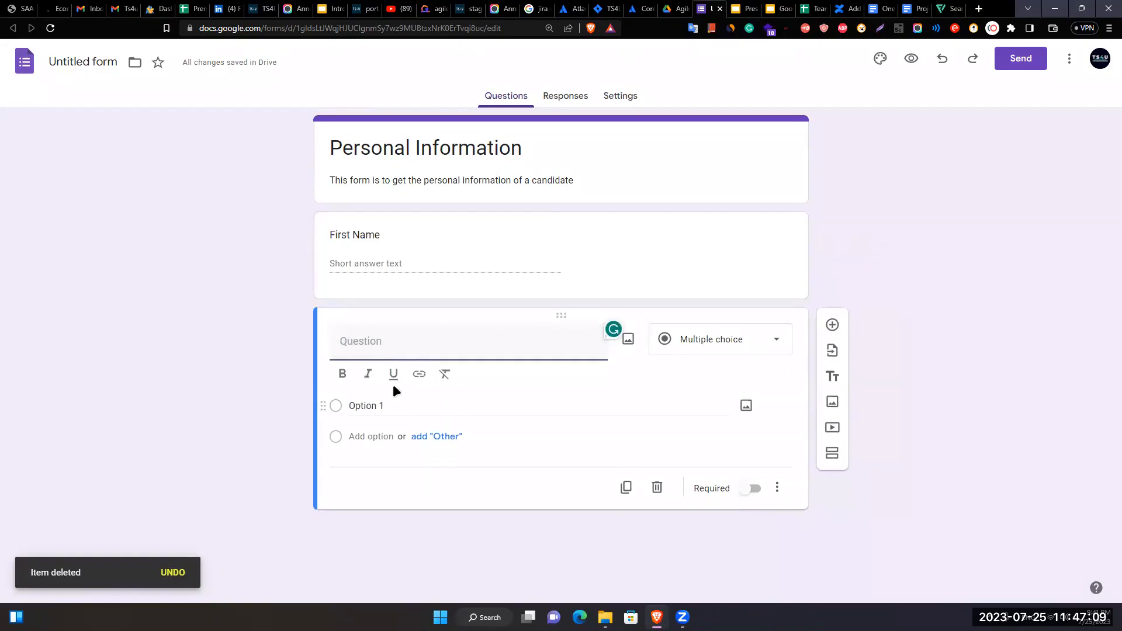
text(Last Name)
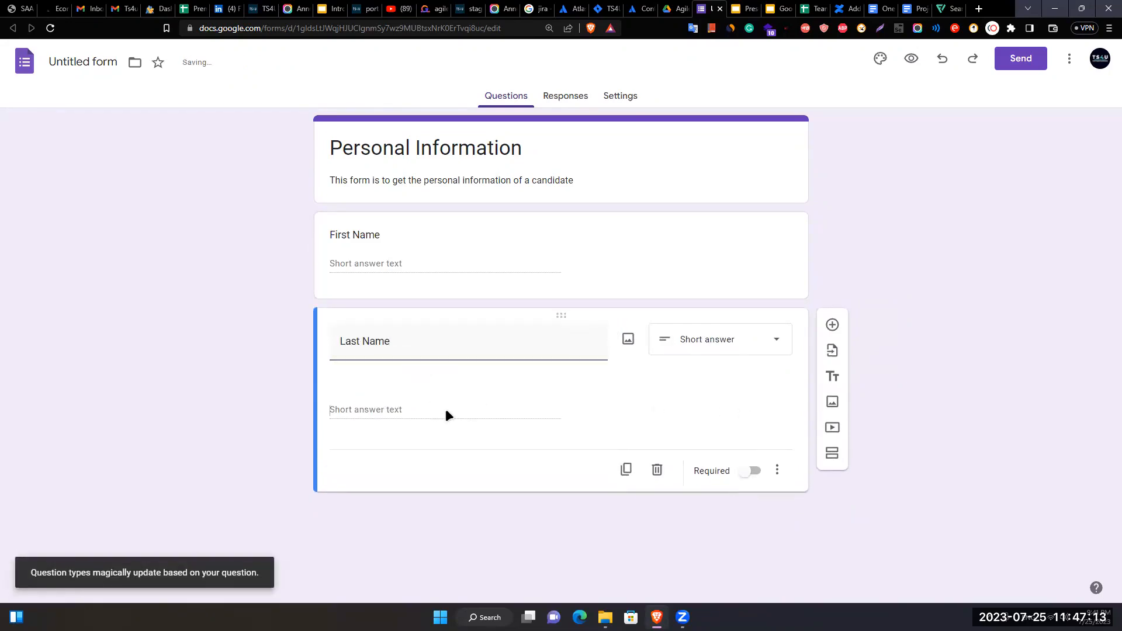
click(445, 409)
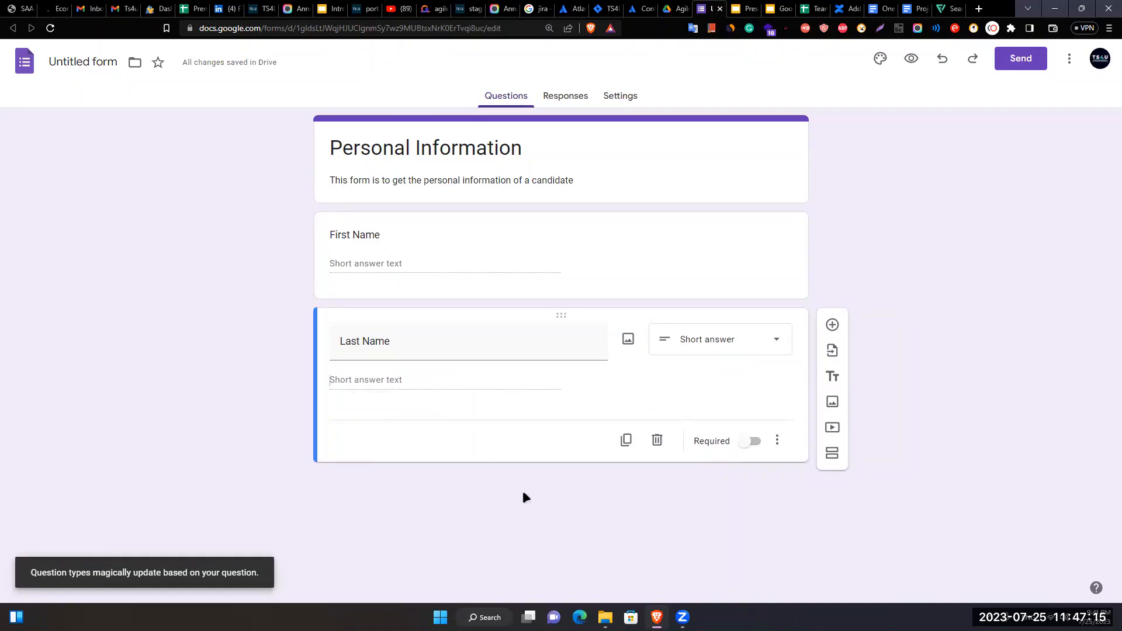
click(749, 448)
- Make First Name required too and add a new question below Last Name
click(584, 265)
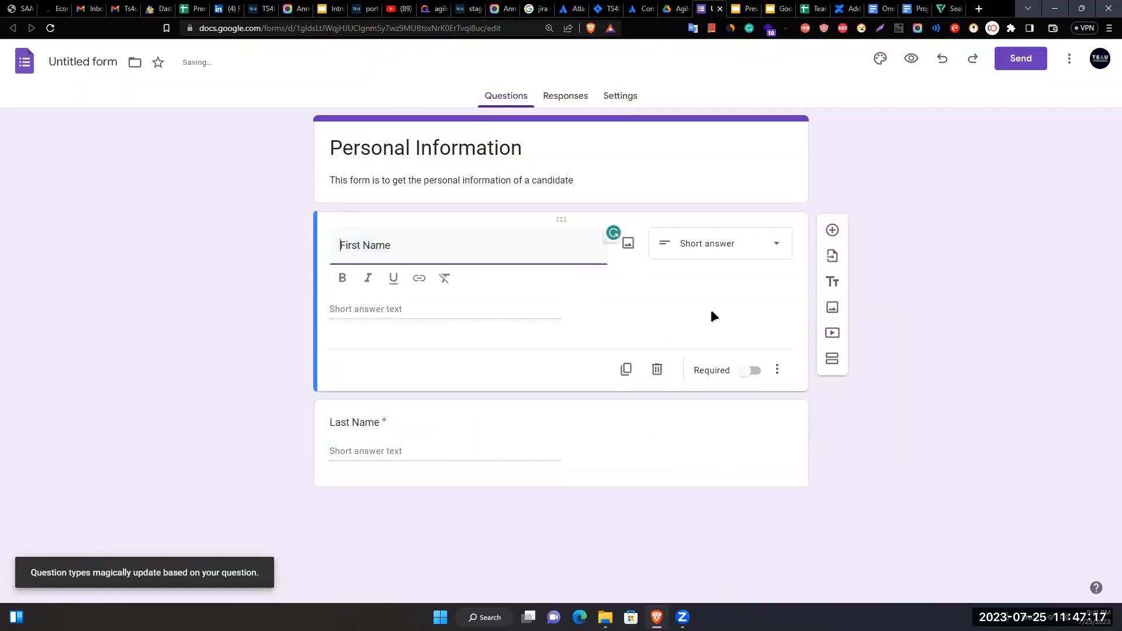
click(738, 345)
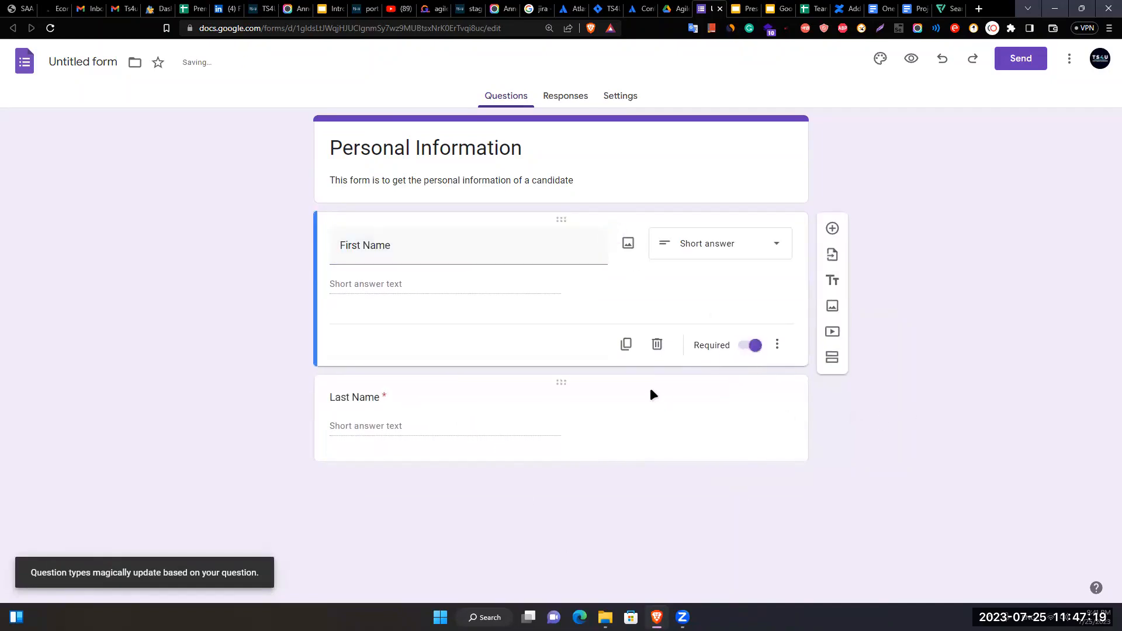
click(413, 430)
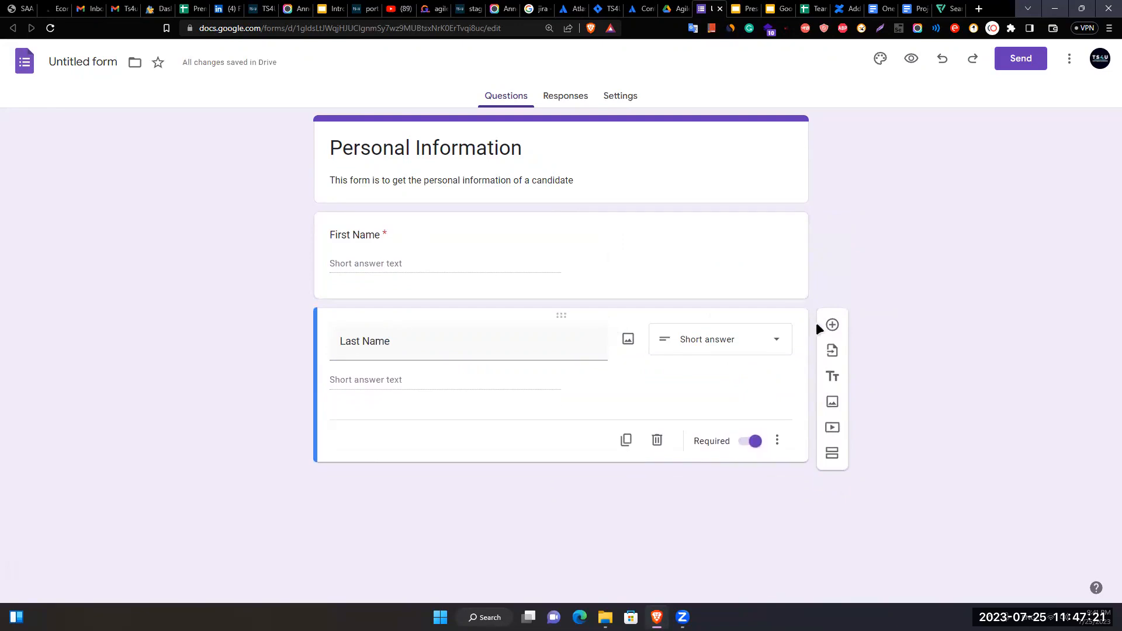
click(831, 321)
- Title the third question 'Date Of Birth' and start choosing its answer type
text(D)
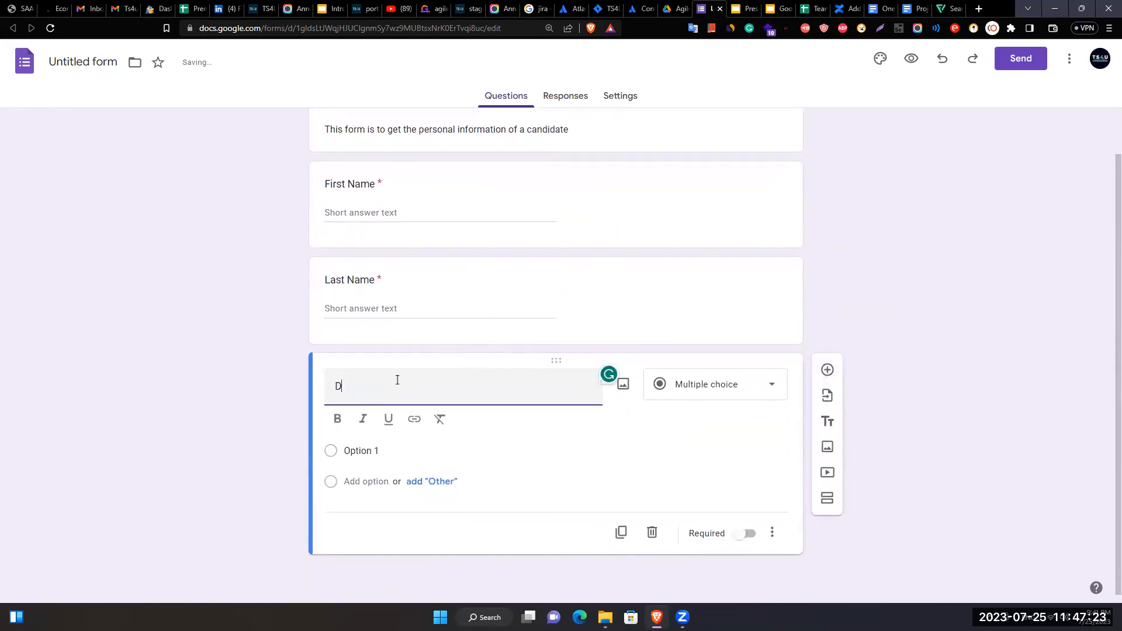
text(ate Of Birth)
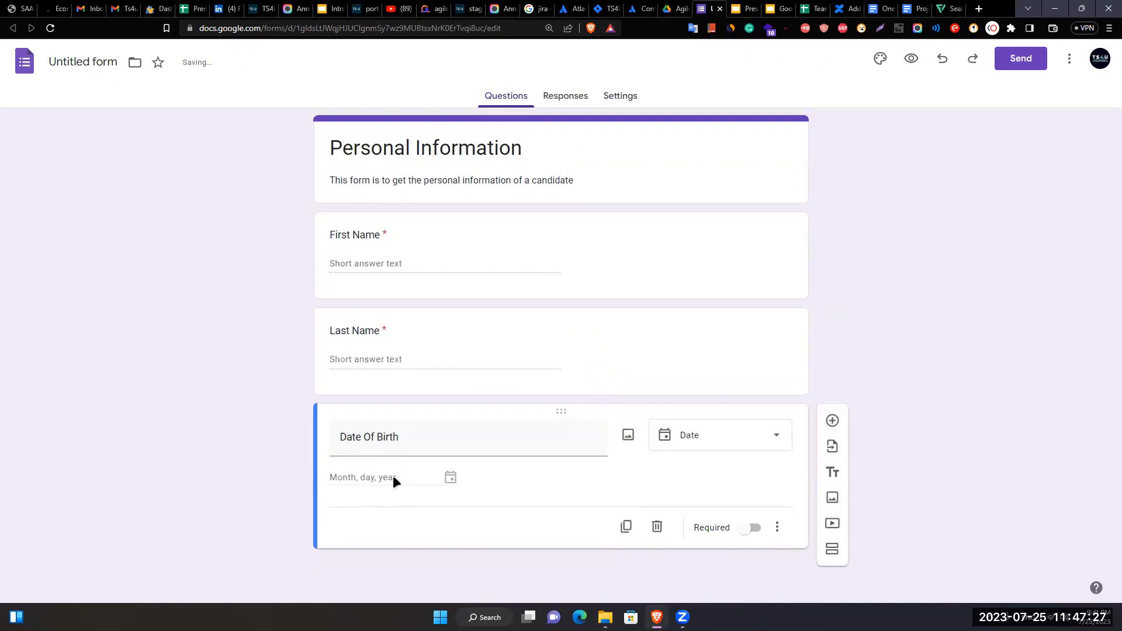
click(694, 447)
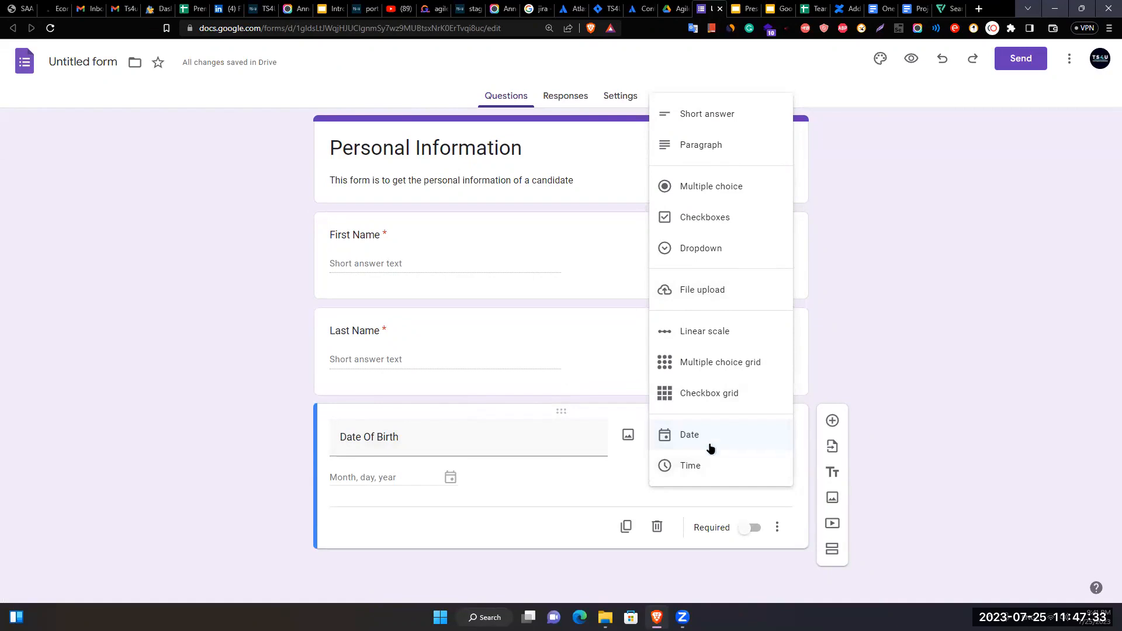
- Set Date Of Birth to the Date type, make it required, and add a new question
click(661, 440)
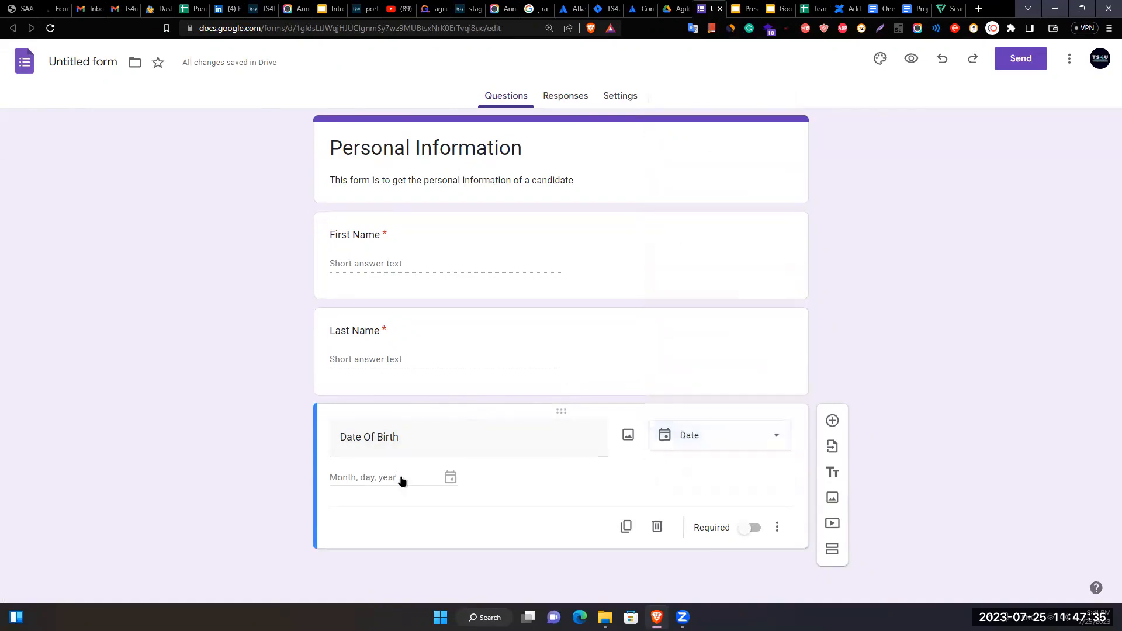
click(749, 528)
click(832, 421)
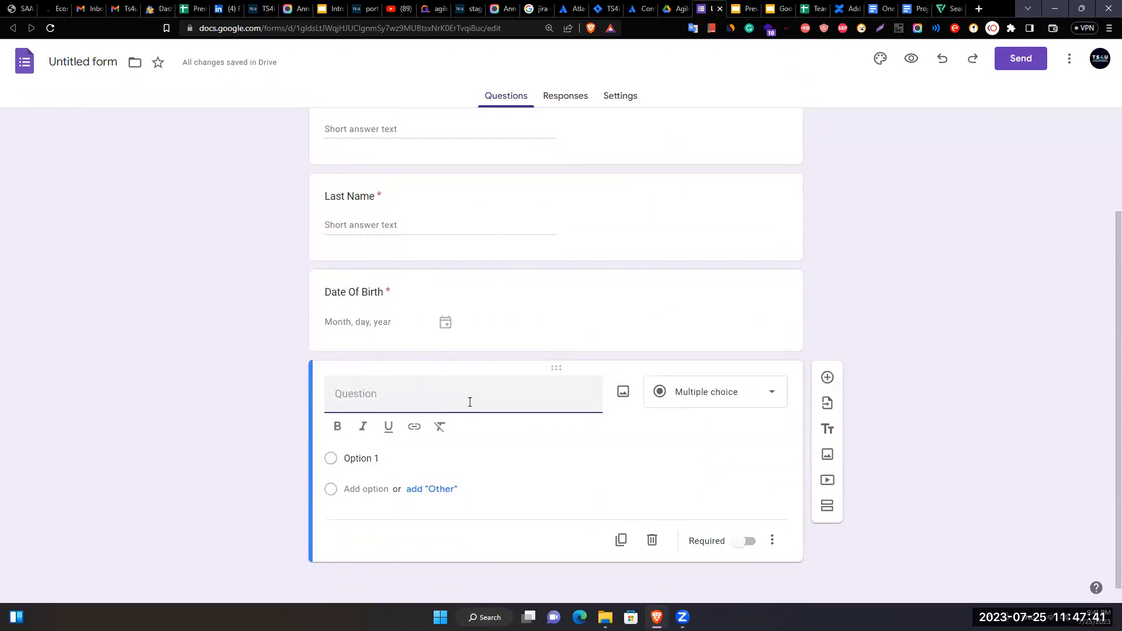
- Make the new question a required Short answer titled 'Occupation', then add another question
text(Q)
text(ccupation)
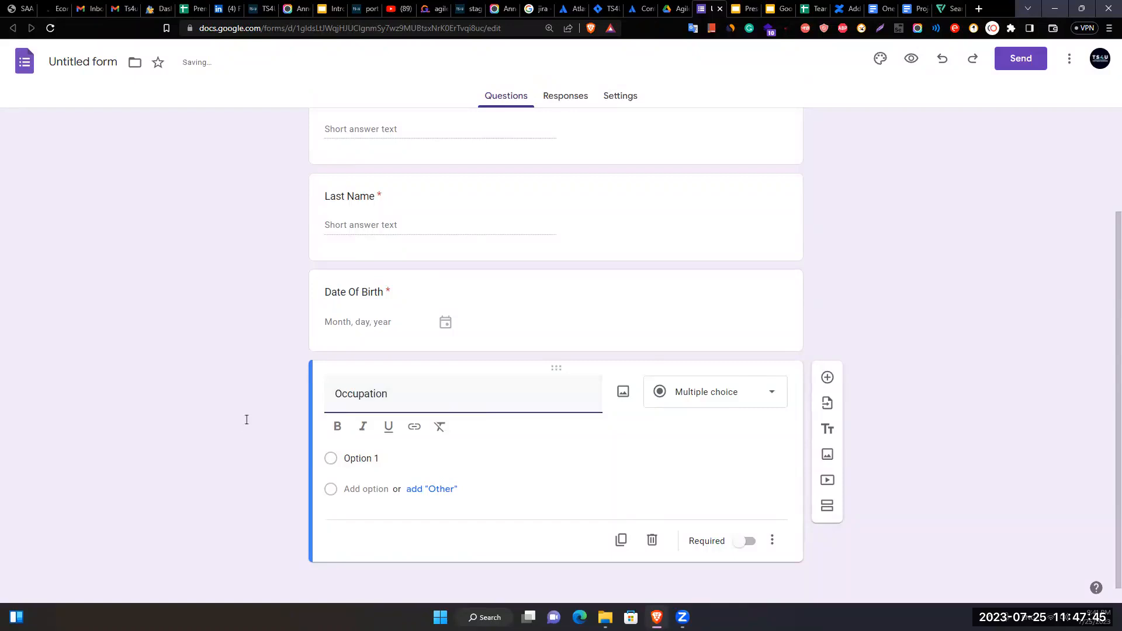
click(247, 421)
click(738, 420)
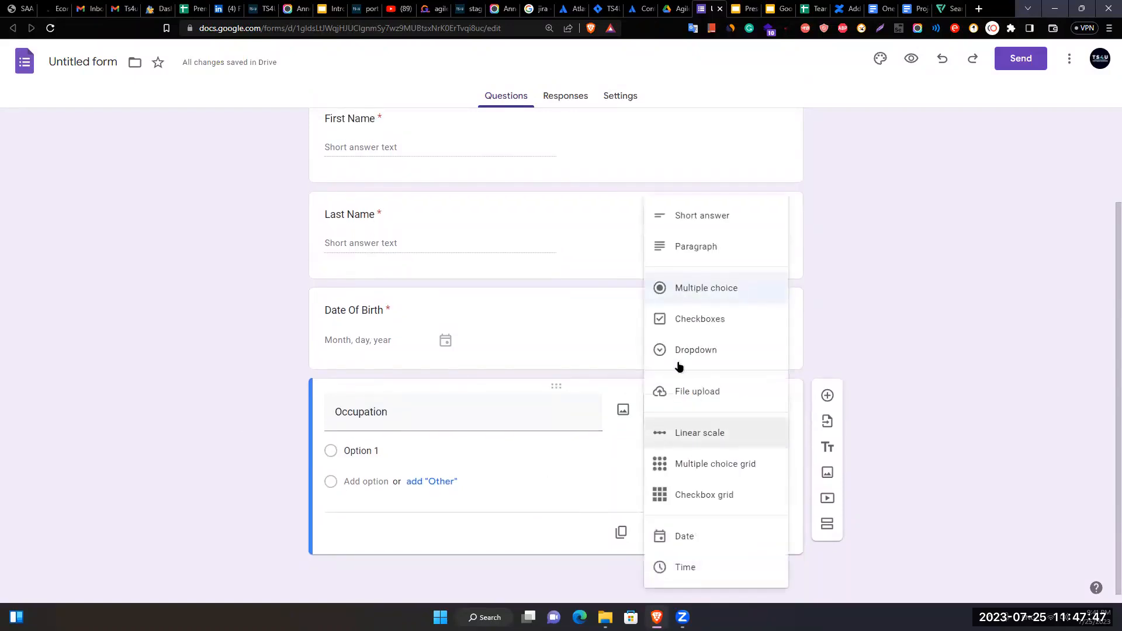
click(721, 216)
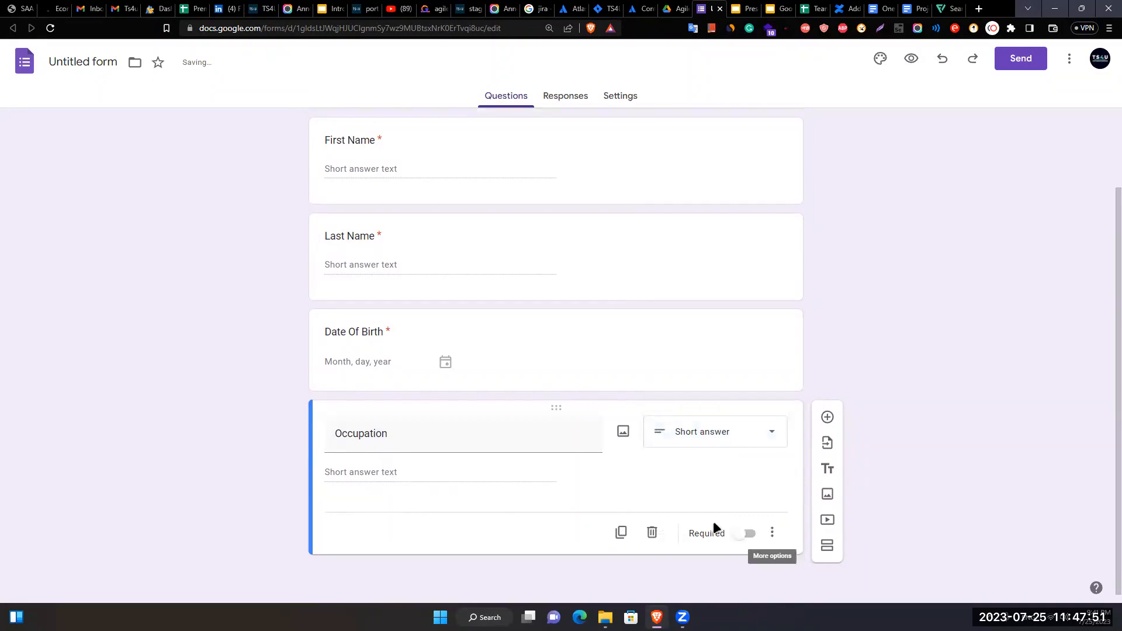
click(747, 533)
click(827, 416)
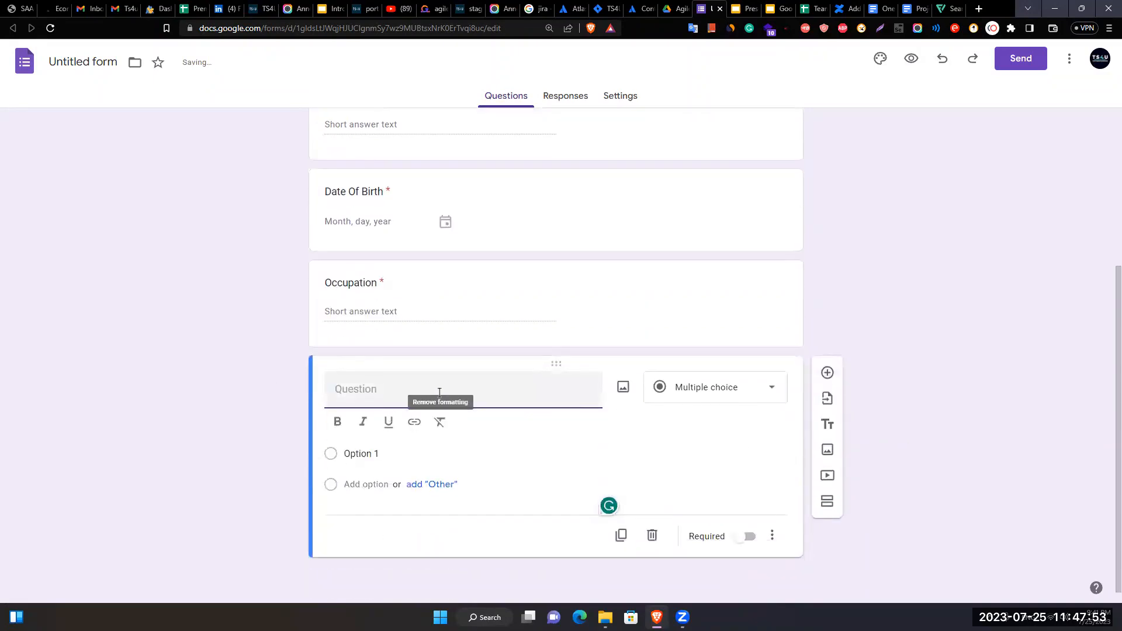
- Title the fifth question 'Which course do you want to enrol?', correcting typos
text(Which course do you wn)
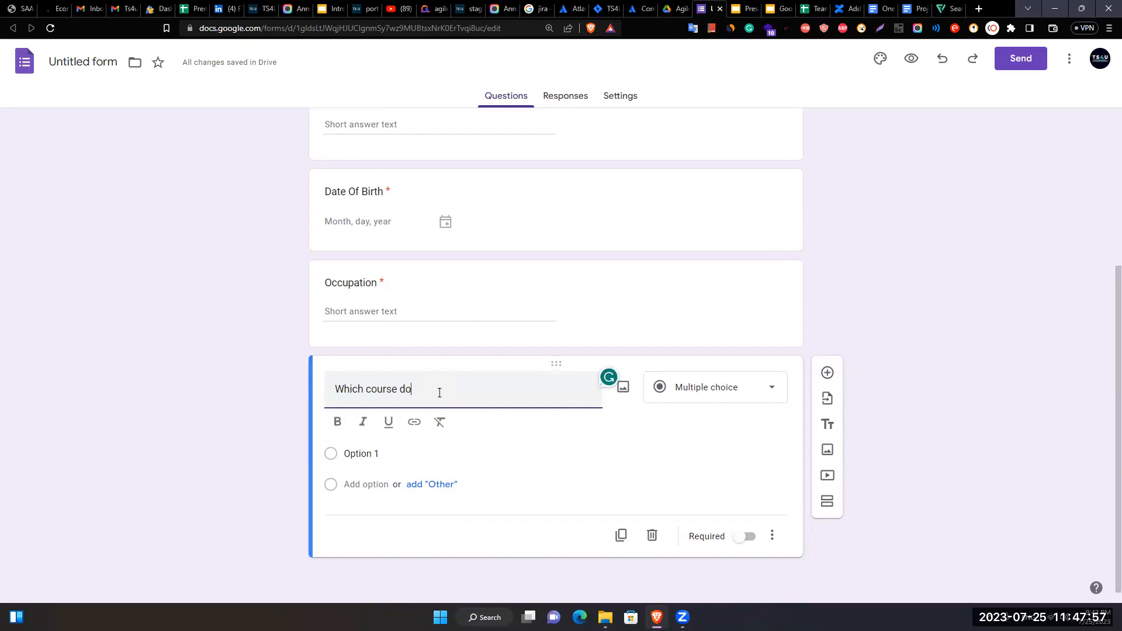
key(BackSpace)
text(an)
key(BackSpace)
text(ant t)
key(BackSpace)
key(BackSpace)
key(BackSpace)
key(BackSpace)
text(nt to enrol?)
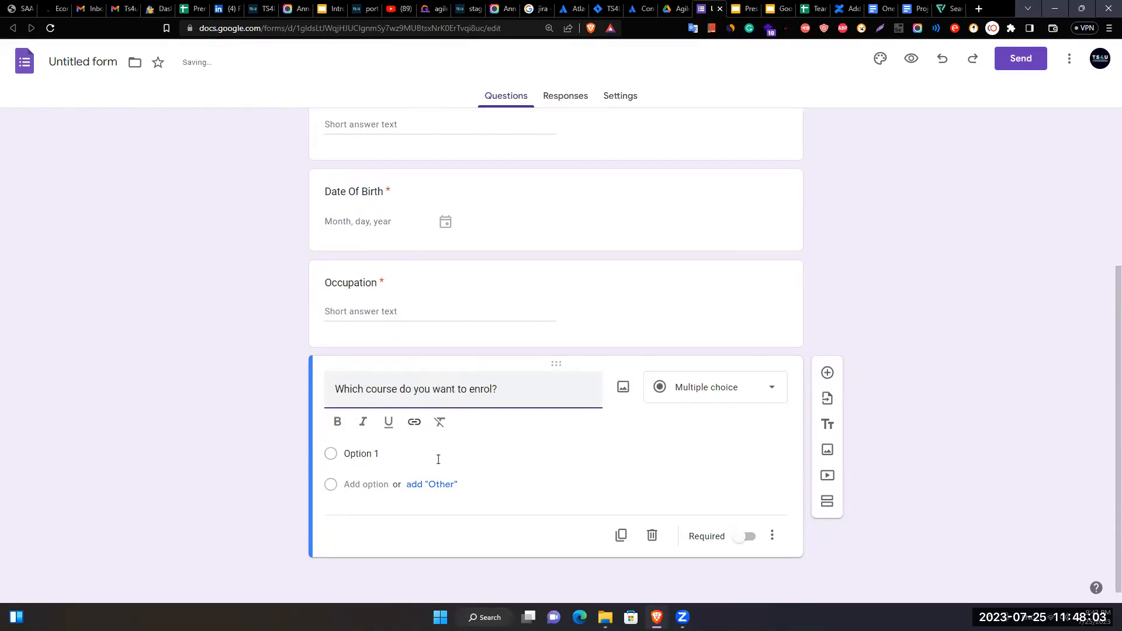
- Set the question's first option to 'Software'
click(419, 453)
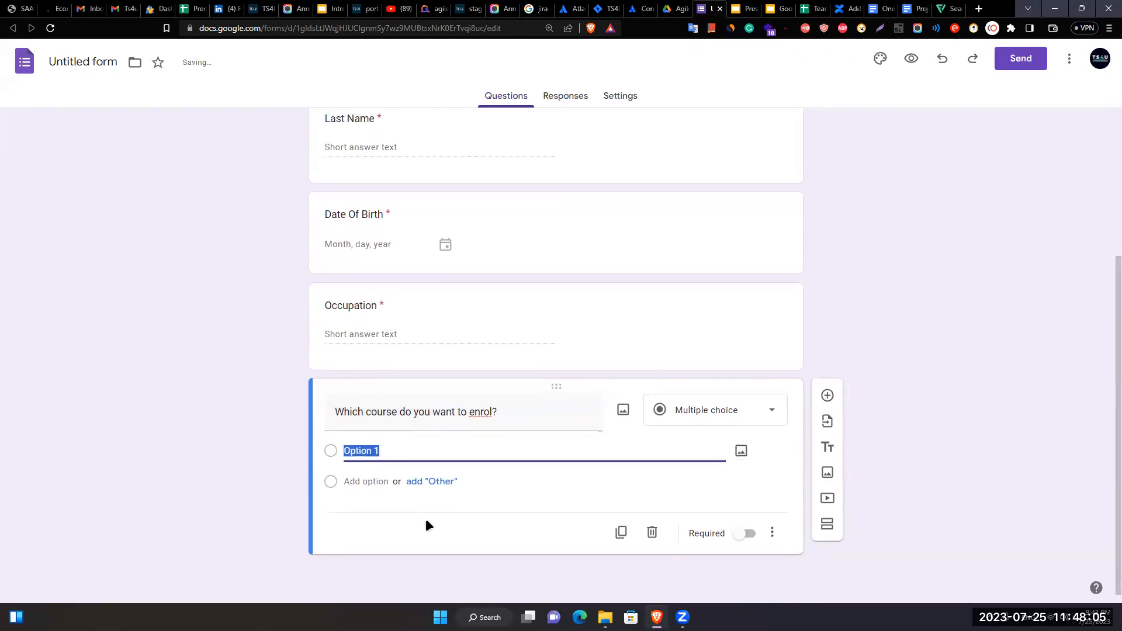
text(Software)
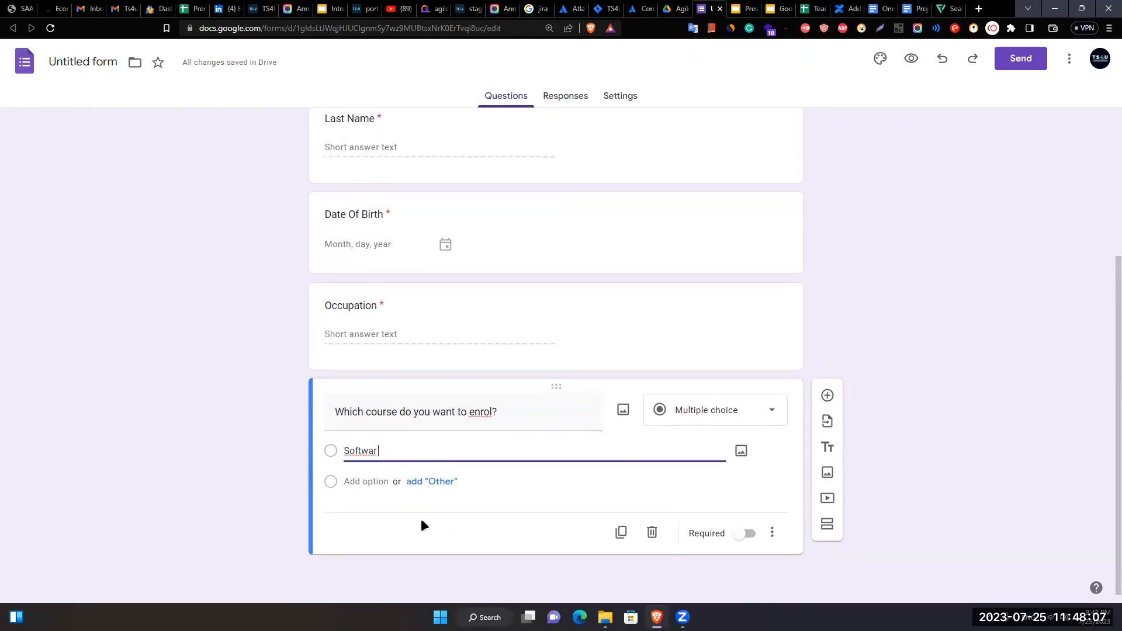
click(494, 411)
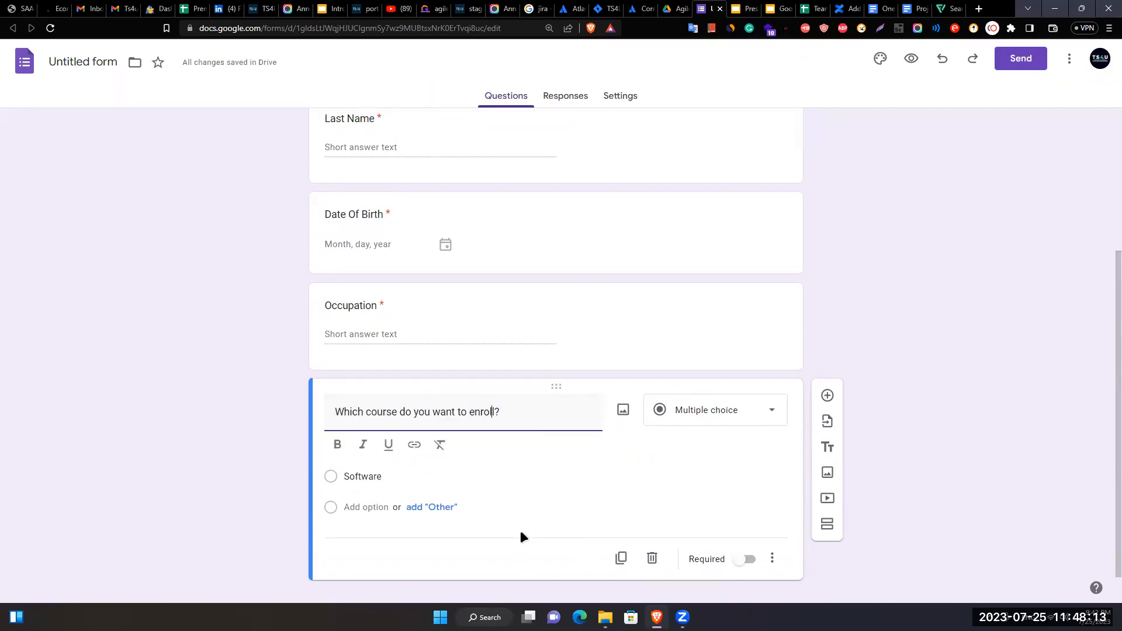
scroll(393, 201, up, 3)
- Rename the form title from 'Personal Information' to 'Enrollment Form'
click(403, 148)
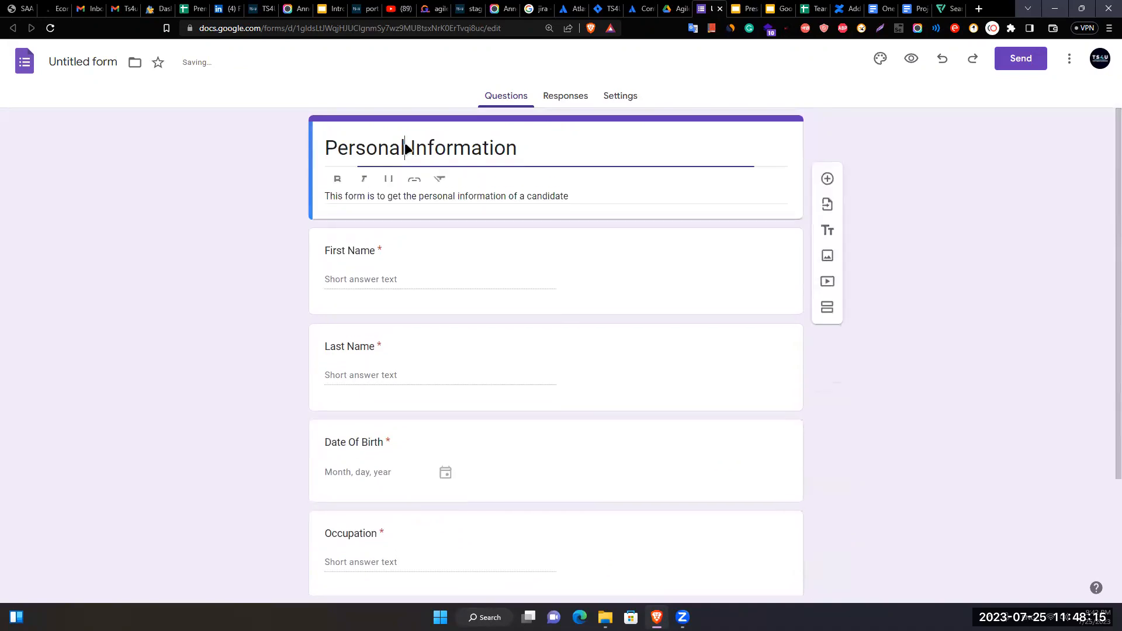
key(ctrl+shift+Left)
text(Enrollm)
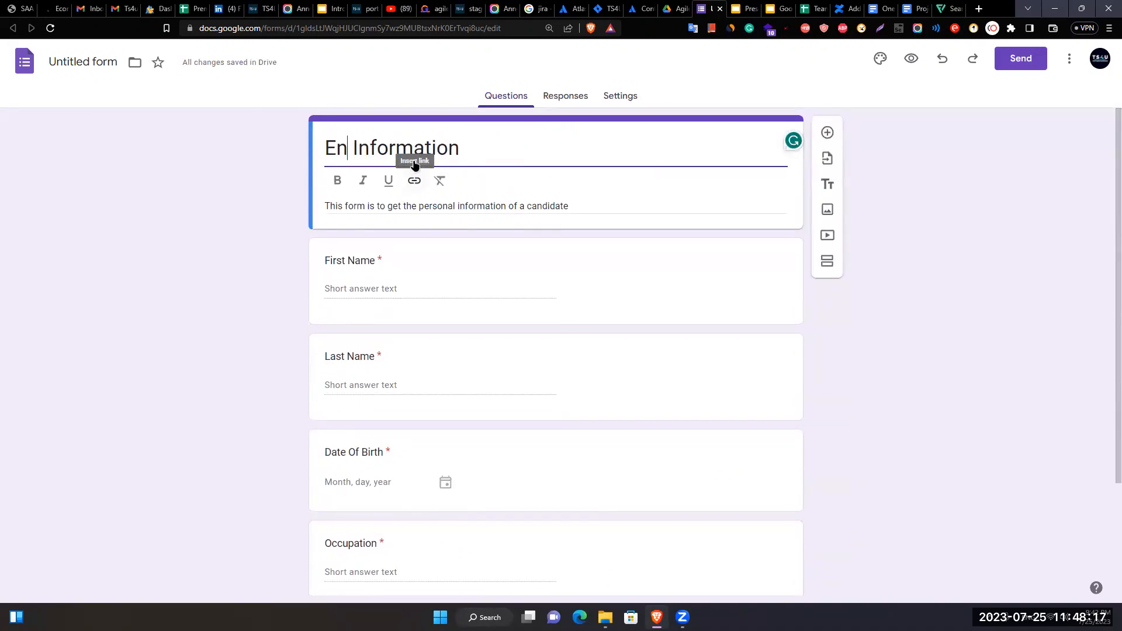
text(ent)
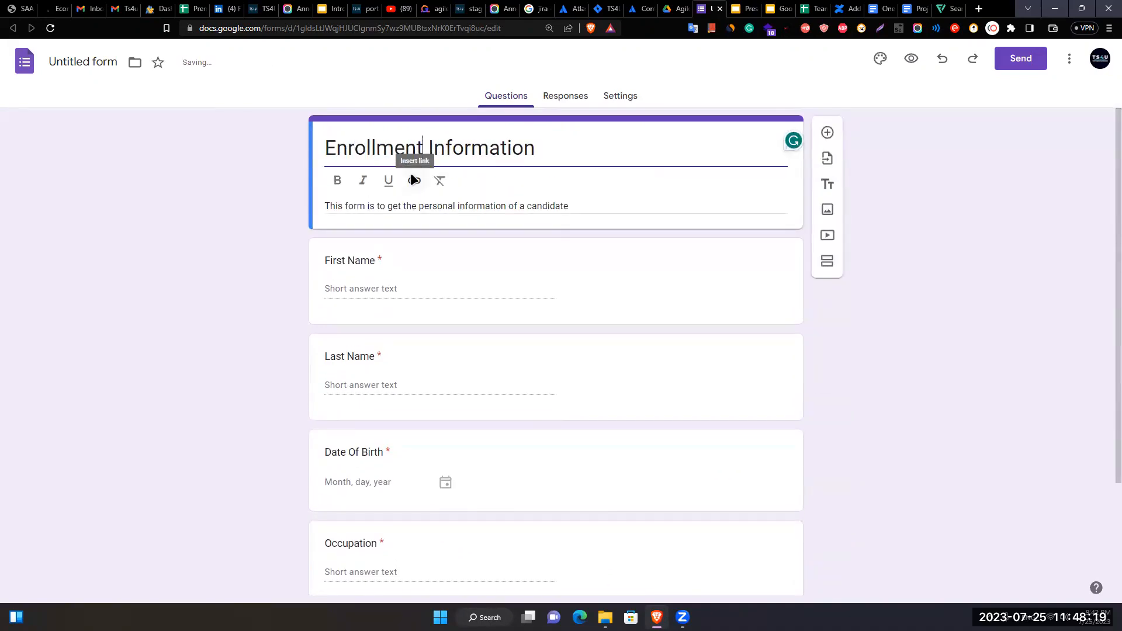
key(ctrl+shift+Right)
text(Form)
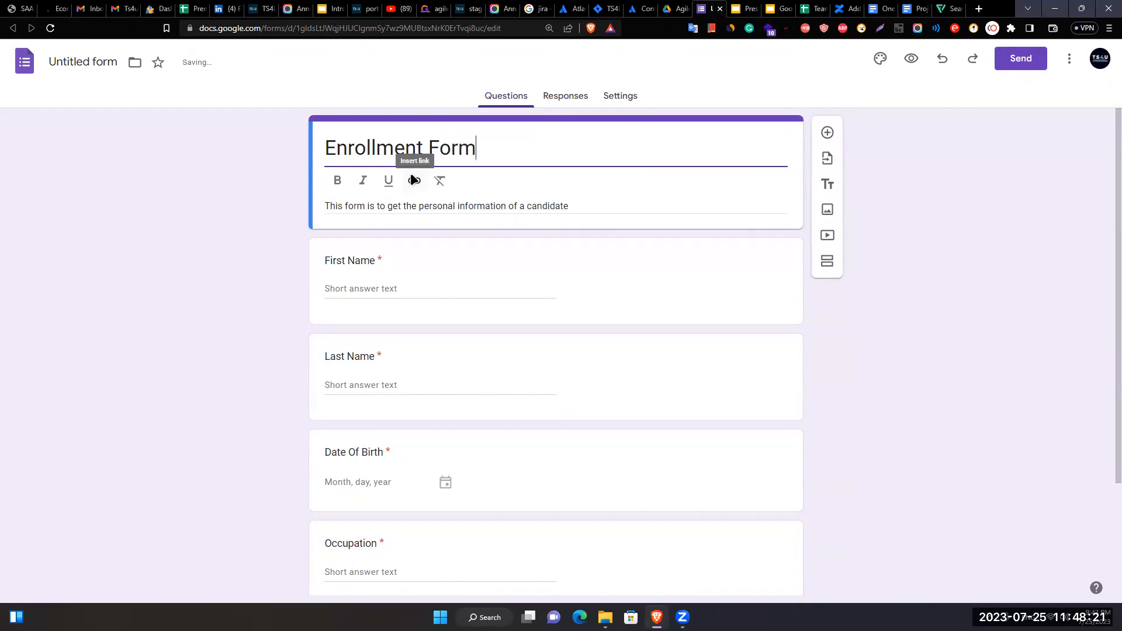
- Replace the form description with 'Fill up the form to enroll a course'
triple_click(471, 206)
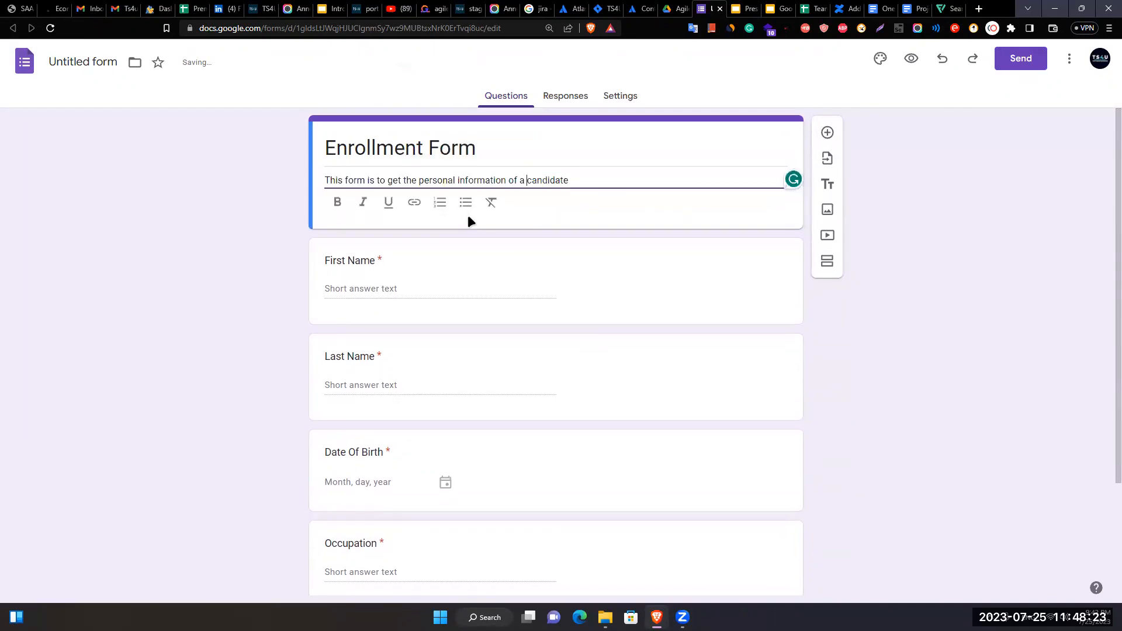
key(ctrl+Left)
key(ctrl+Left)
key(ctrl+Left)
key(ctrl+Left)
key(ctrl+Left)
key(ctrl+Left)
key(ctrl+Left)
key(ctrl+shift+Right)
key(ctrl+shift+Right)
key(ctrl+shift+Right)
key(ctrl+shift+Right)
key(ctrl+shift+Right)
key(ctrl+shift+Right)
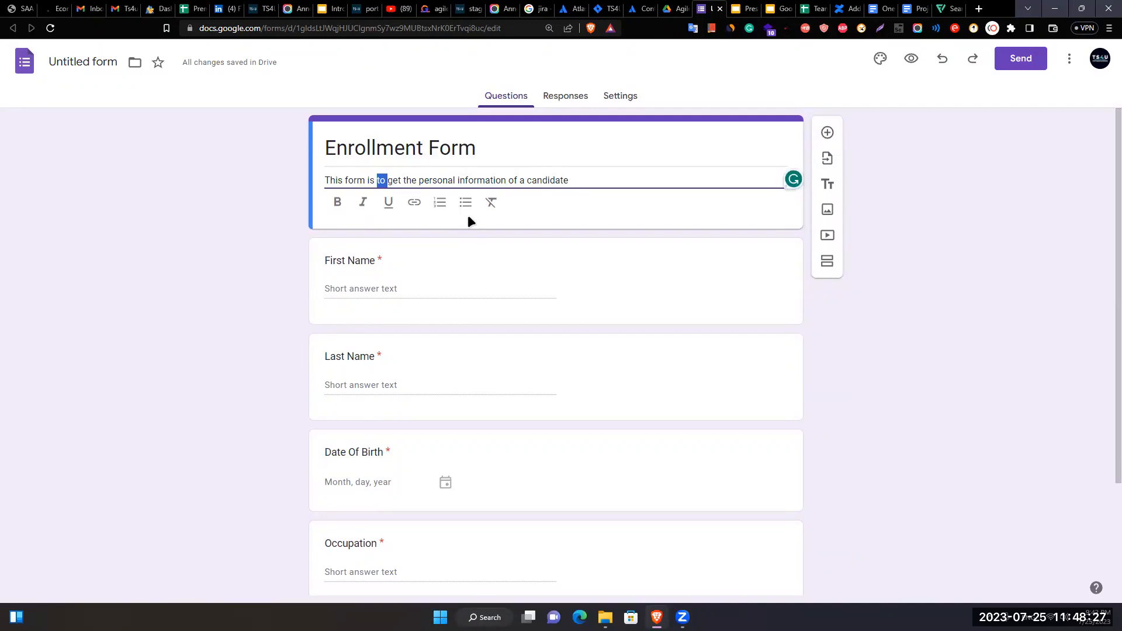
key(ctrl+shift+Right)
key(ctrl+shift+Right)
key(BackSpace)
key(BackSpace)
key(BackSpace)
key(BackSpace)
key(BackSpace)
key(BackSpace)
key(BackSpace)
key(BackSpace)
key(BackSpace)
key(BackSpace)
key(BackSpace)
key(BackSpace)
key(BackSpace)
key(BackSpace)
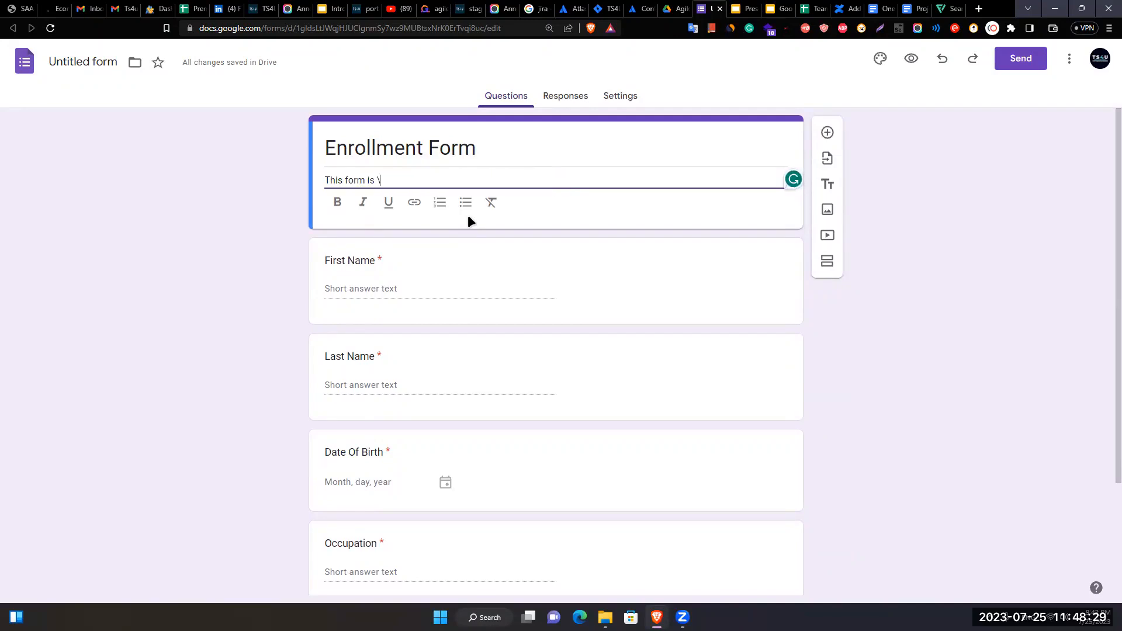
text(Fill up the form )
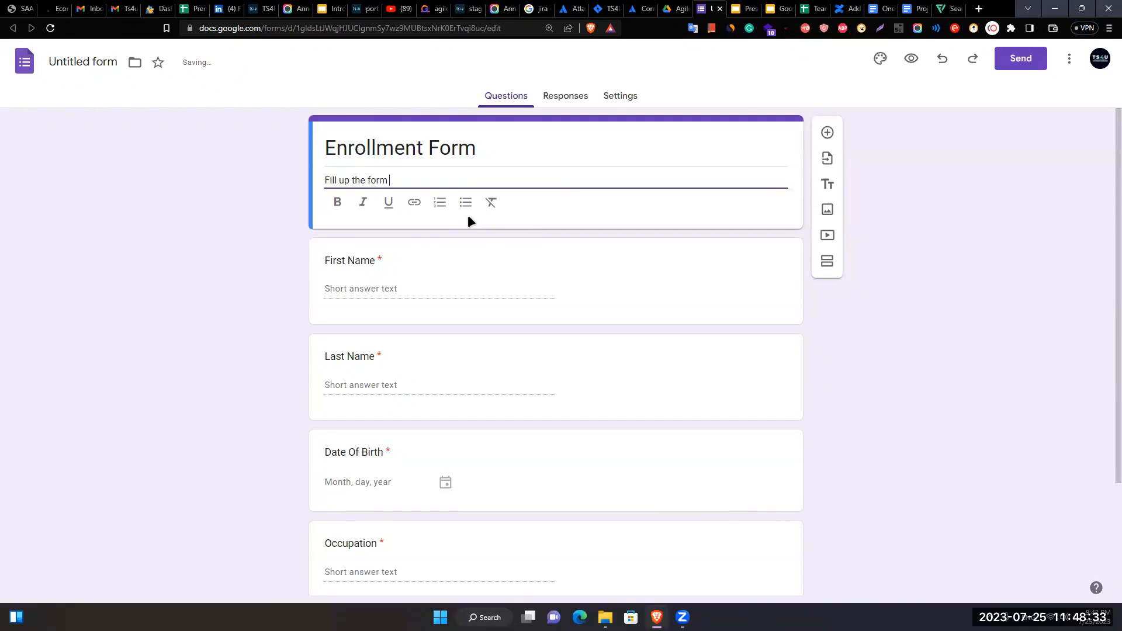
text(to enroll a course)
- Change the first course option to 'Software Quality Automation Engineer'
scroll(243, 450, down, 3)
double_click(379, 525)
key(BackSpace)
text(Software )
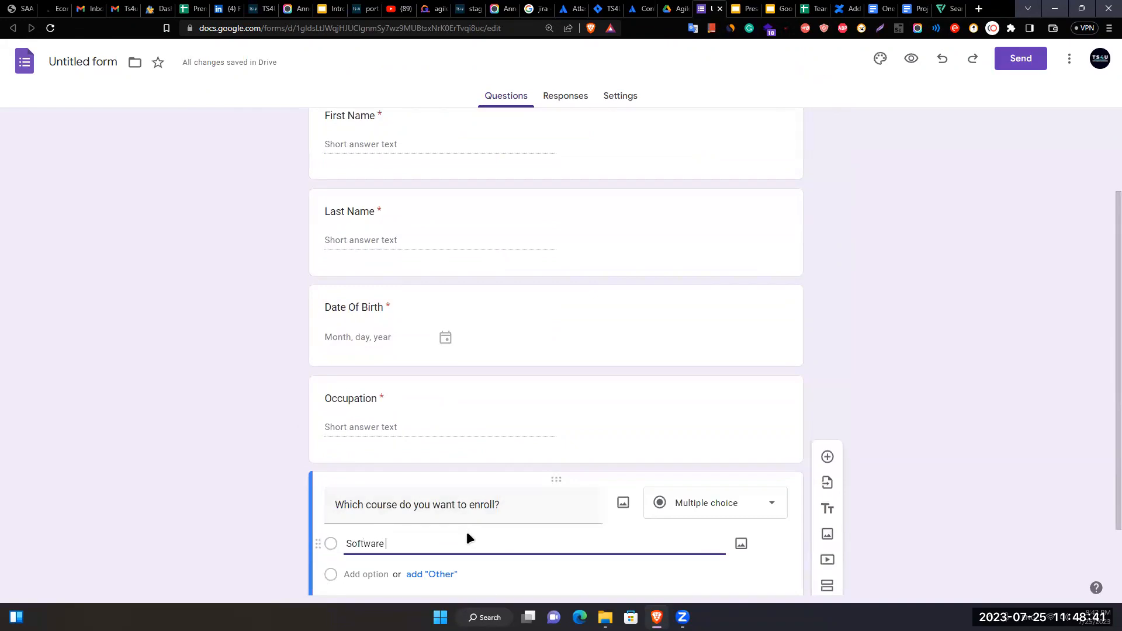
text(Quality Automation Engineer)
scroll(467, 531, down, 2)
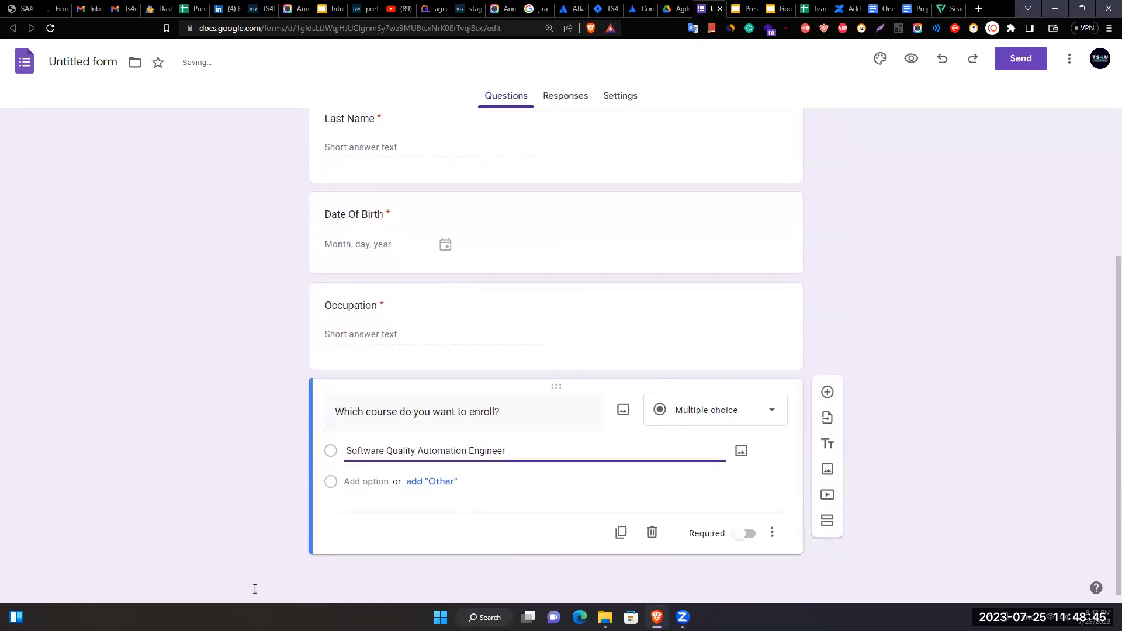
- Add the course options Agile Product Owner and AWS CloudOps Engineering
click(366, 483)
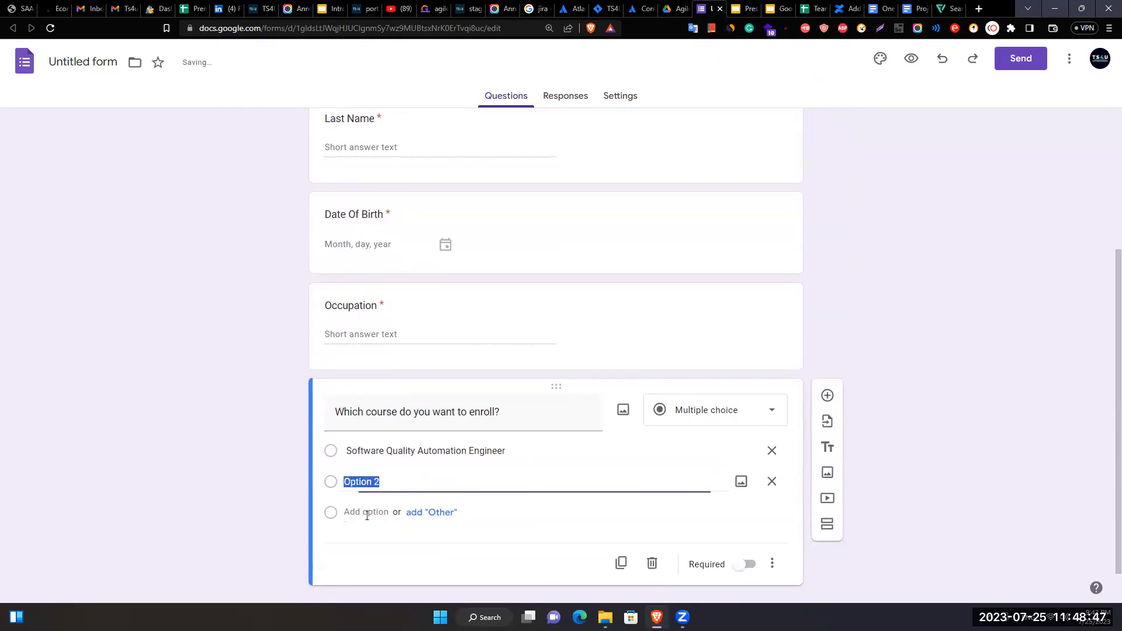
text(Agile Product Owner)
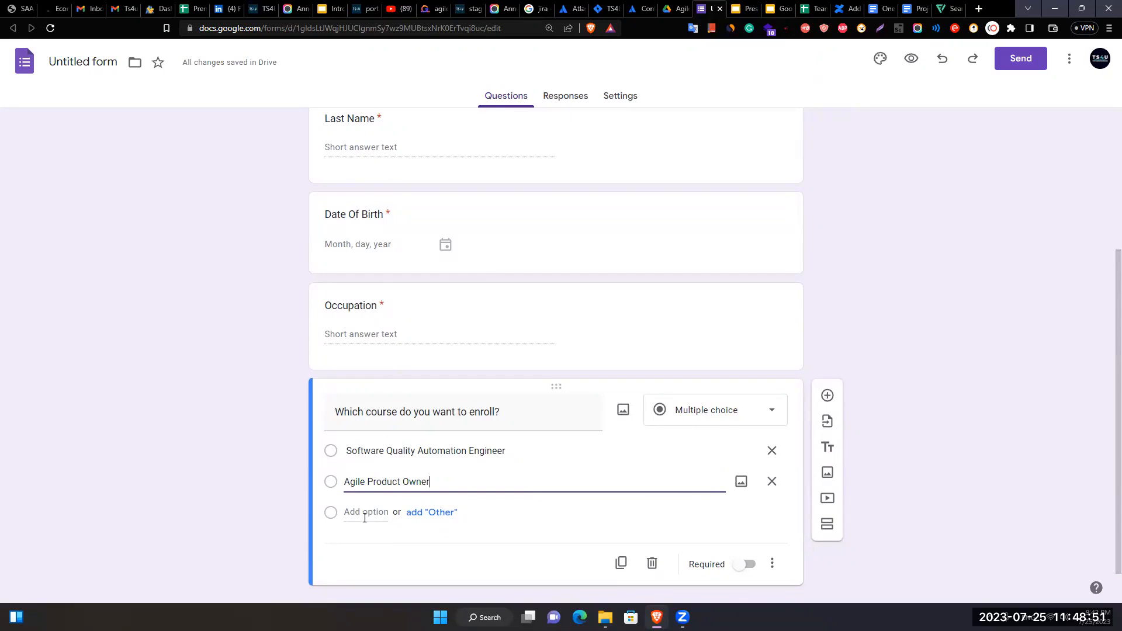
click(365, 517)
text(Co)
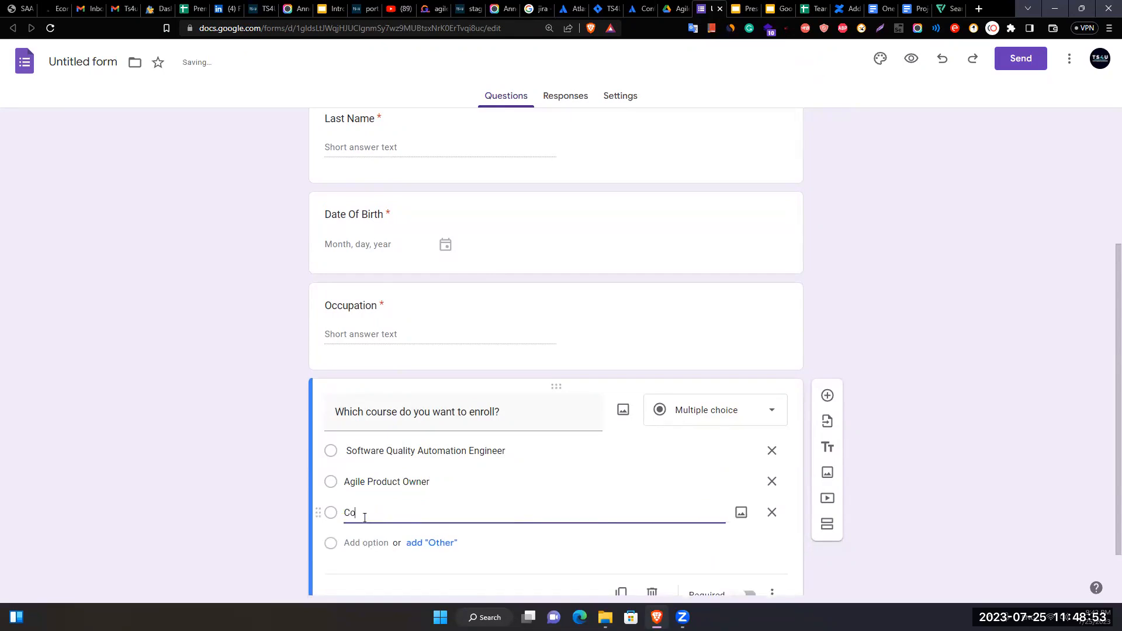
text(udO)
text(AWS)
key(End)
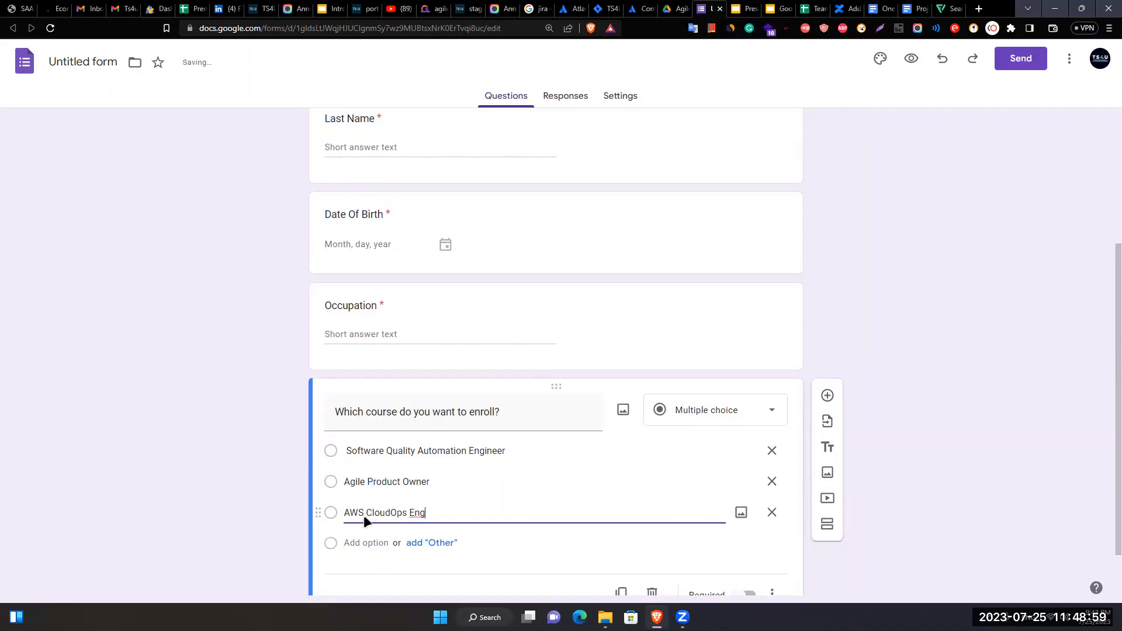
text(ineering)
- Fix the first option's text, add an Other choice, make the question required, and add a question
click(439, 461)
key(End)
text(i)
click(431, 543)
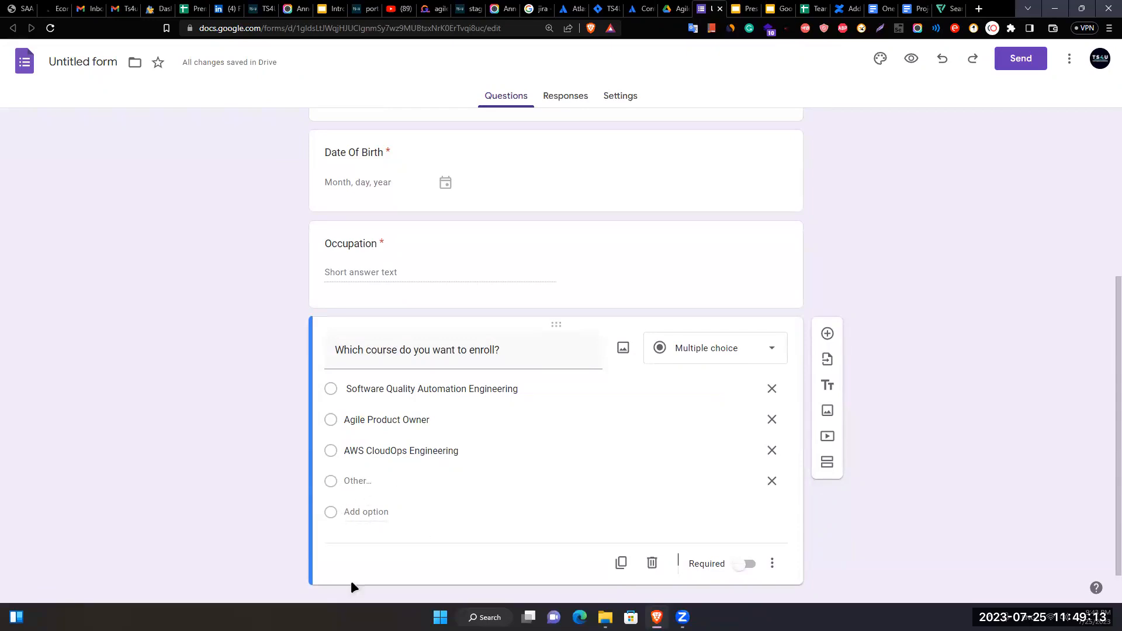
scroll(654, 525, down, 1)
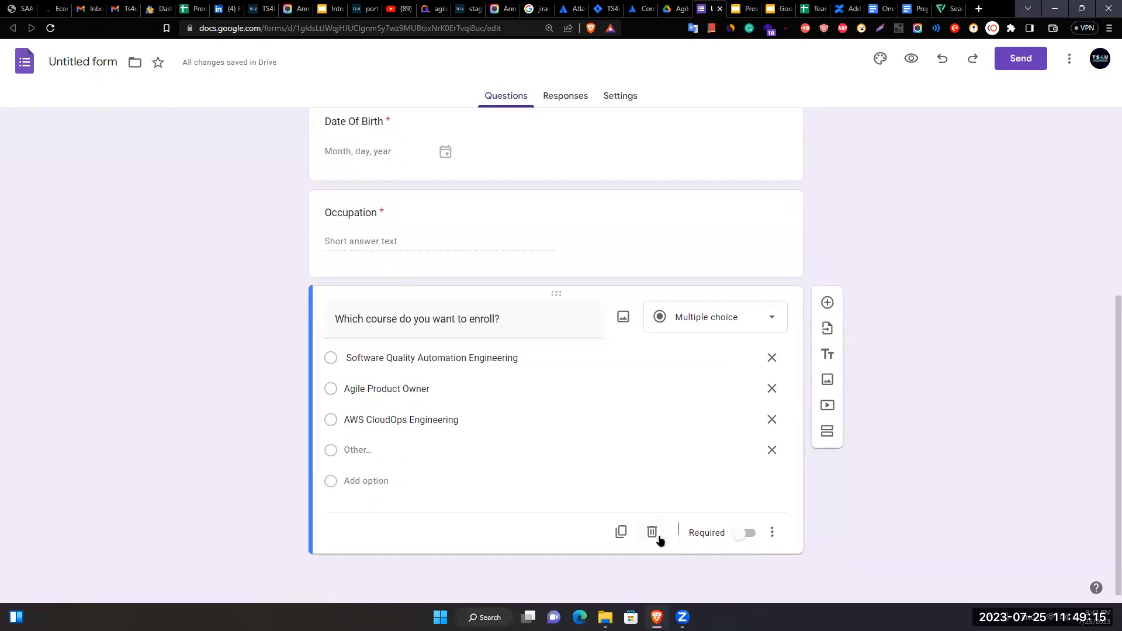
click(744, 533)
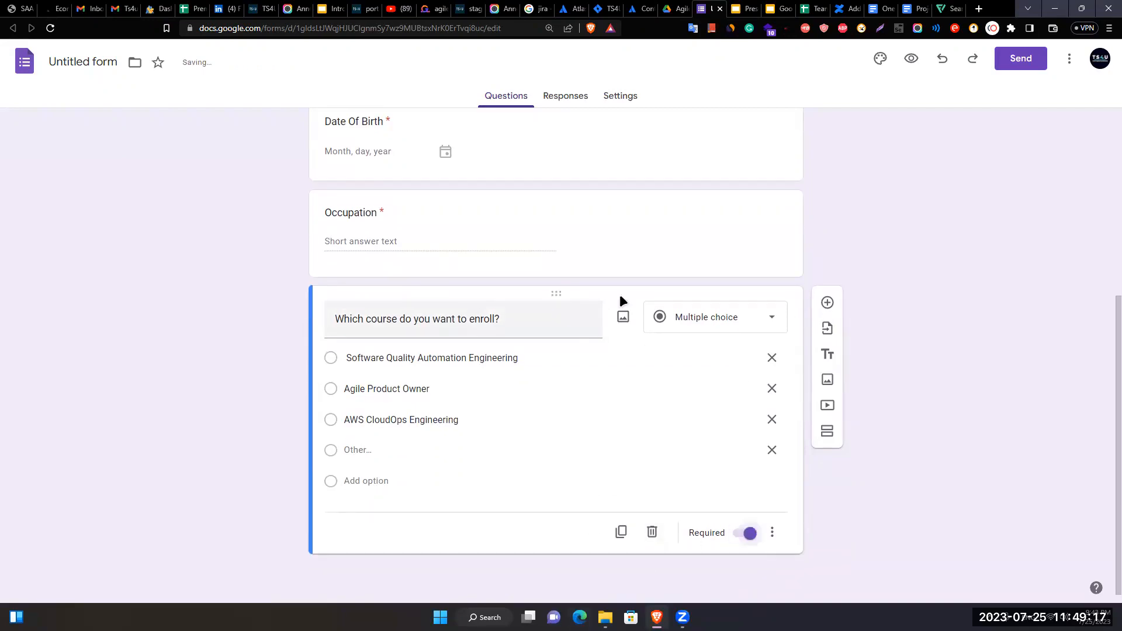
click(830, 304)
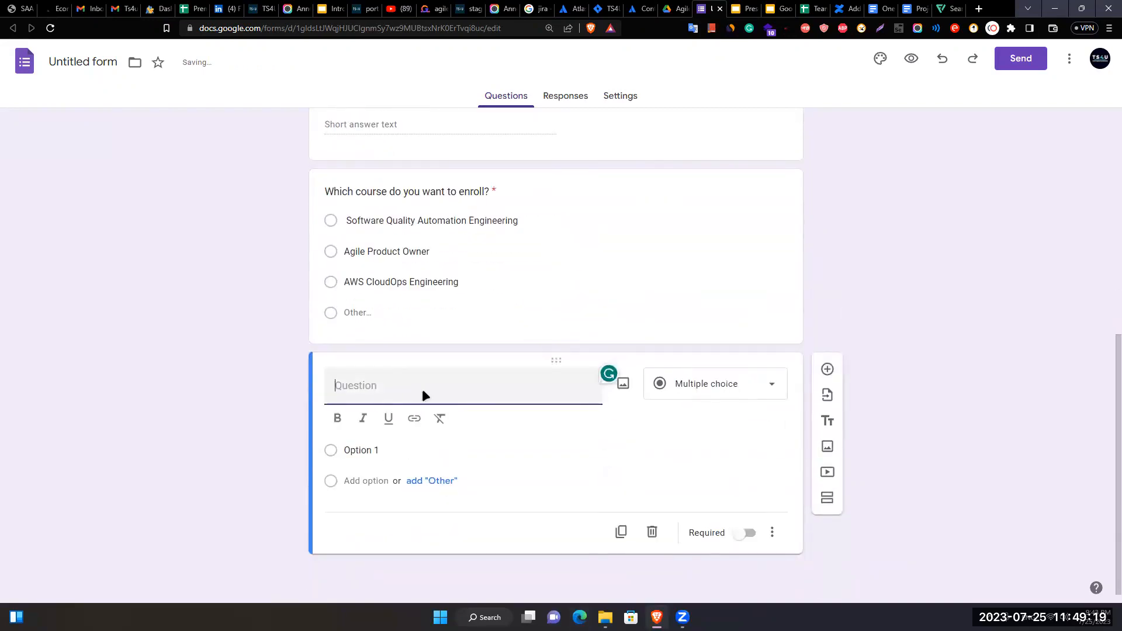
- Title the new question 'Upload your picture', correcting the typo
text(Upload your picture)
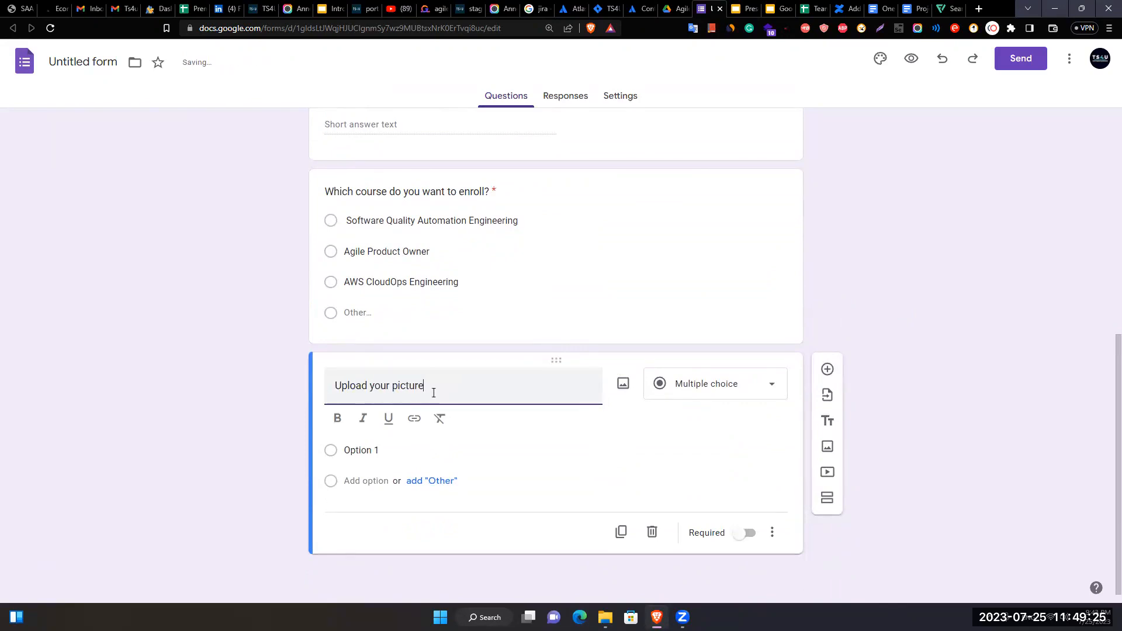
click(465, 449)
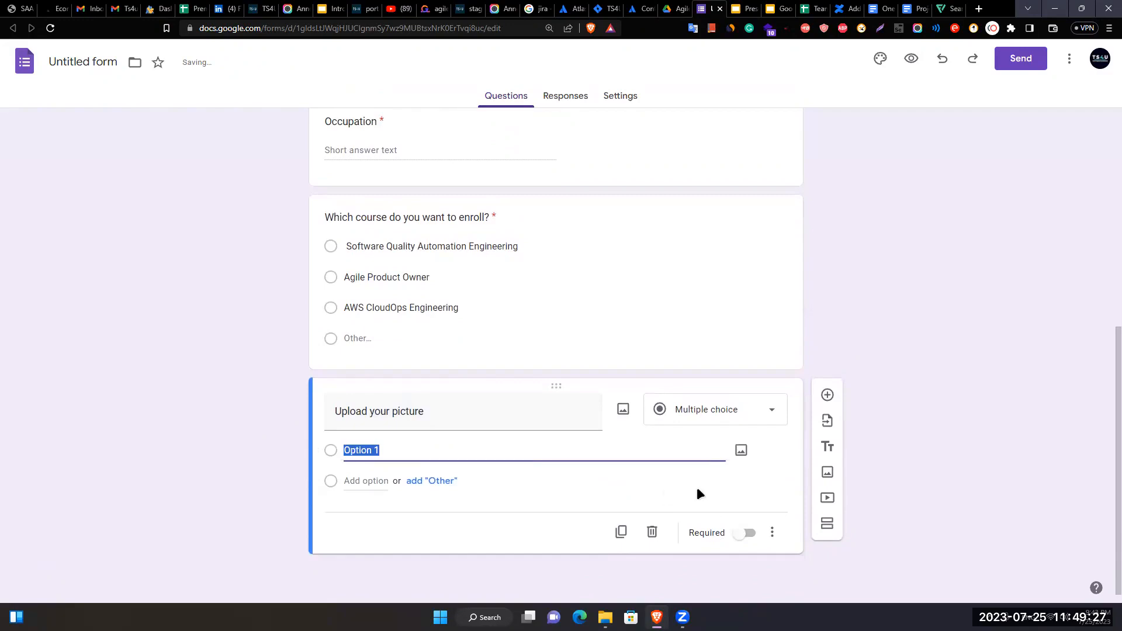
- Change the question type to File upload and confirm the Drive upload prompt
click(742, 451)
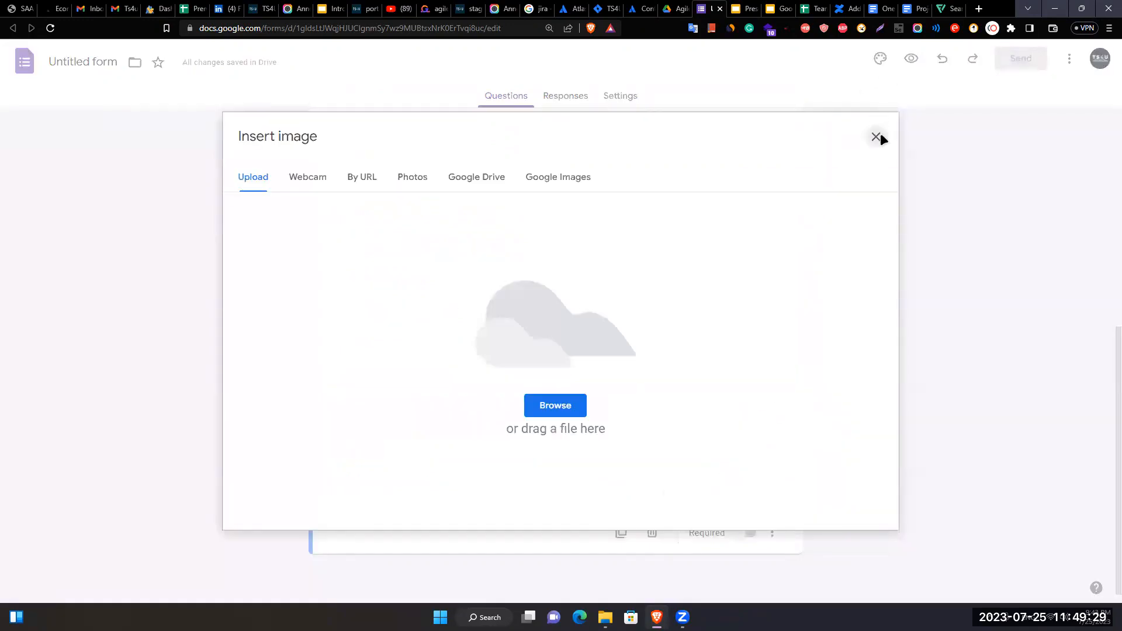
click(877, 137)
click(738, 413)
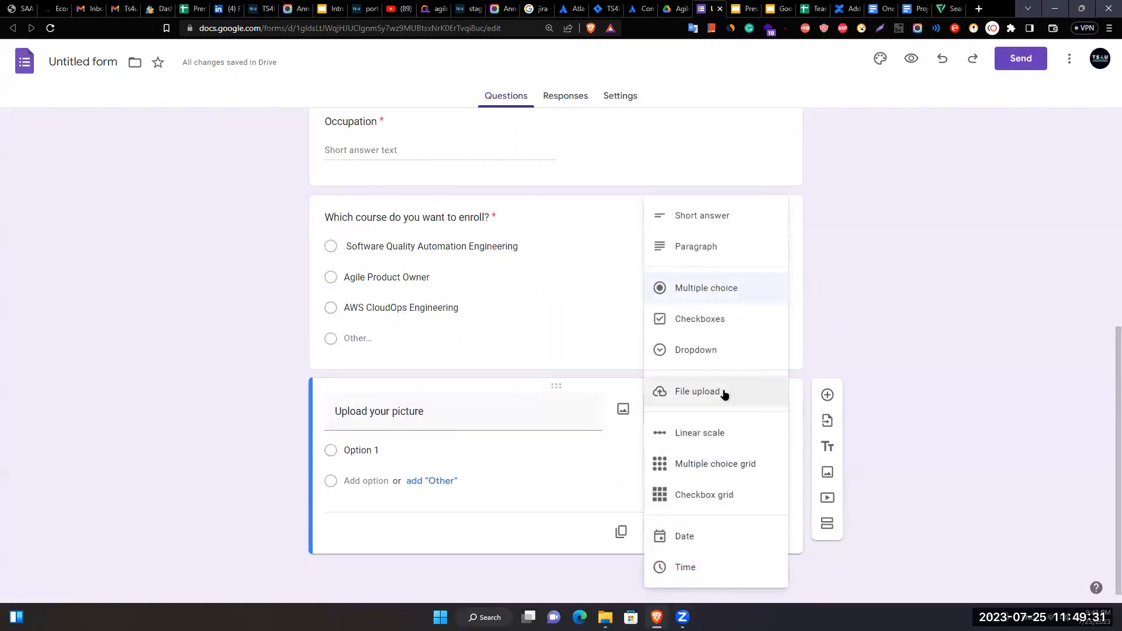
click(725, 396)
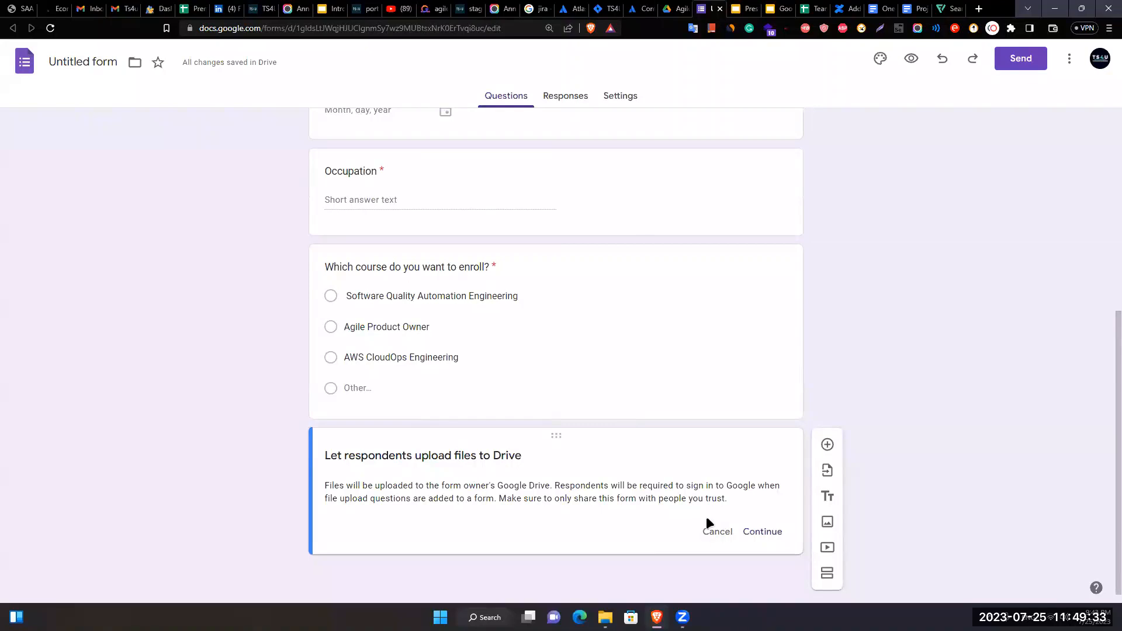
click(762, 532)
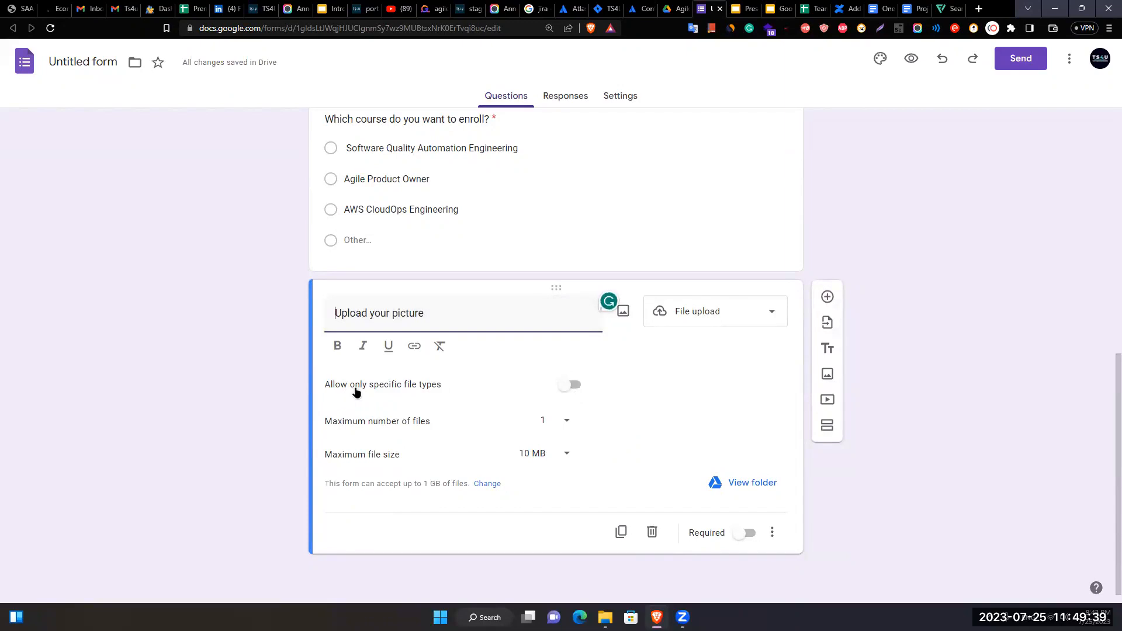
- Restrict uploads to PDF and Image files with a 10 MB maximum file size
click(568, 386)
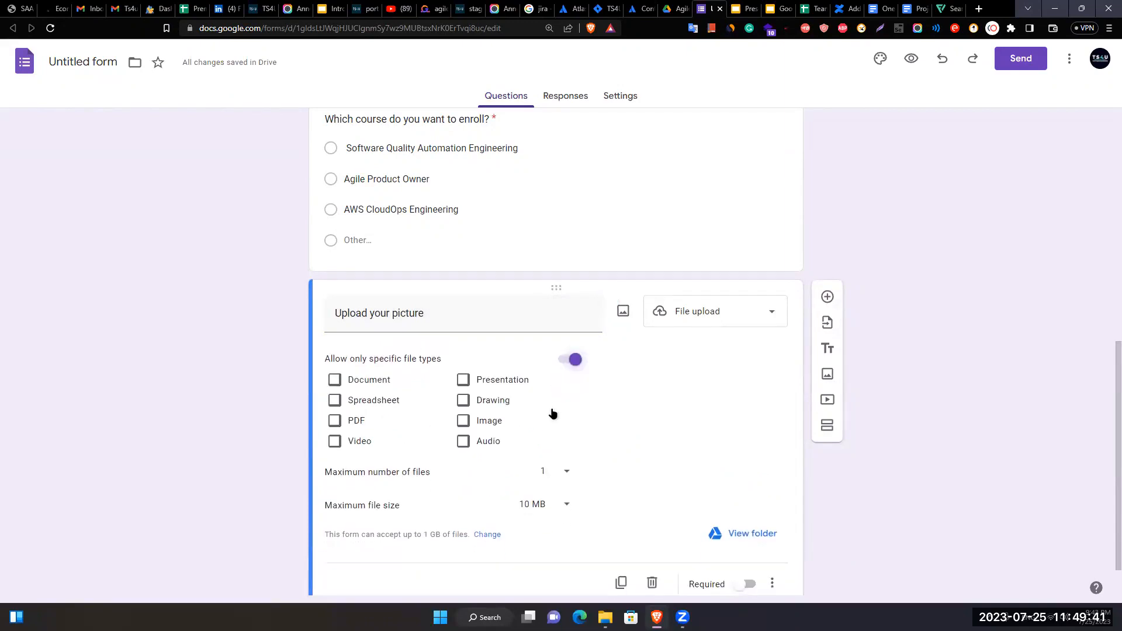
click(335, 423)
click(464, 421)
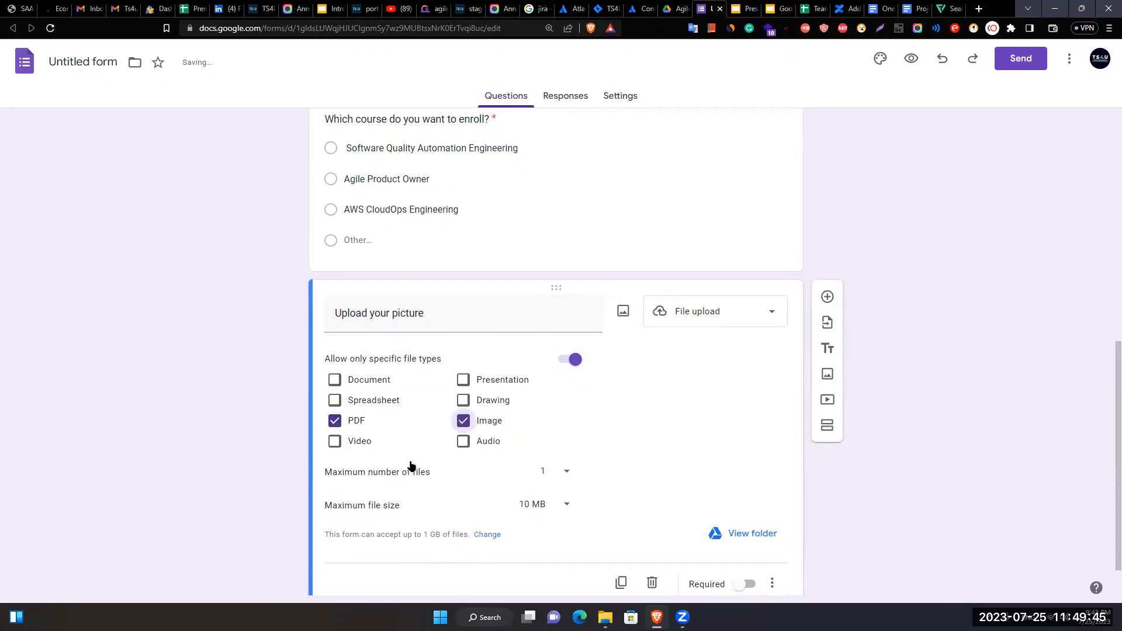
scroll(431, 456, down, 1)
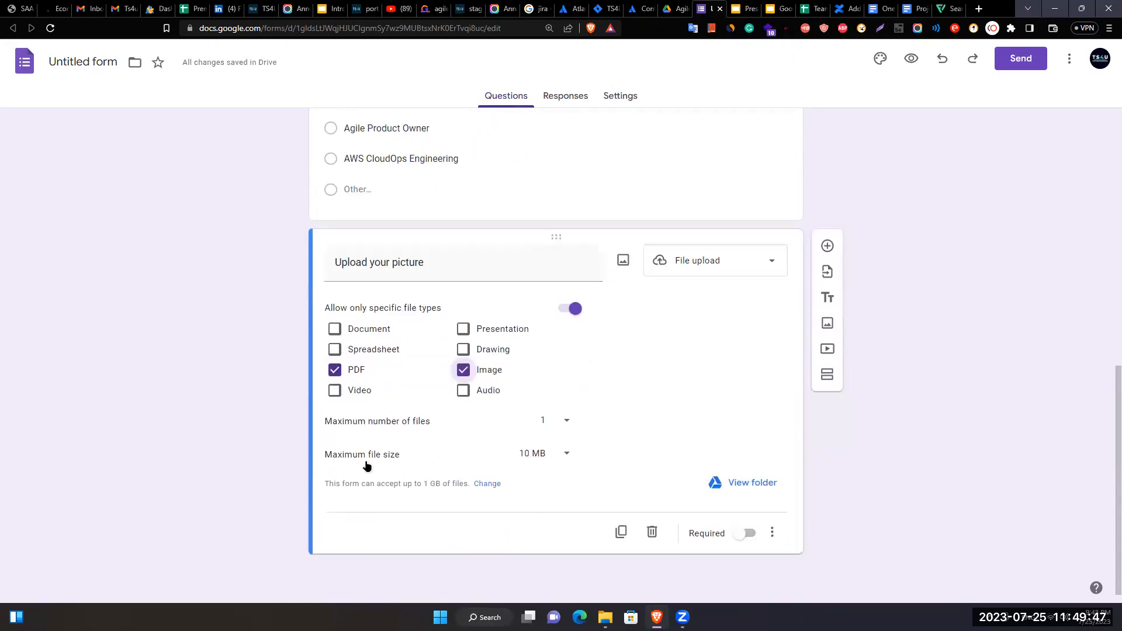
click(545, 453)
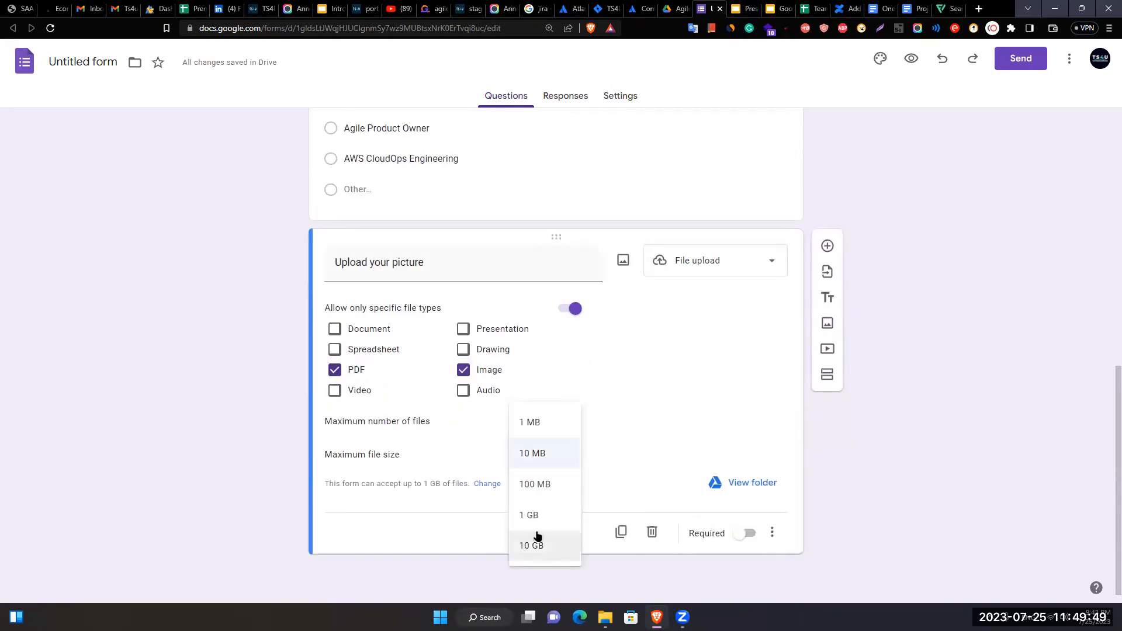
click(533, 451)
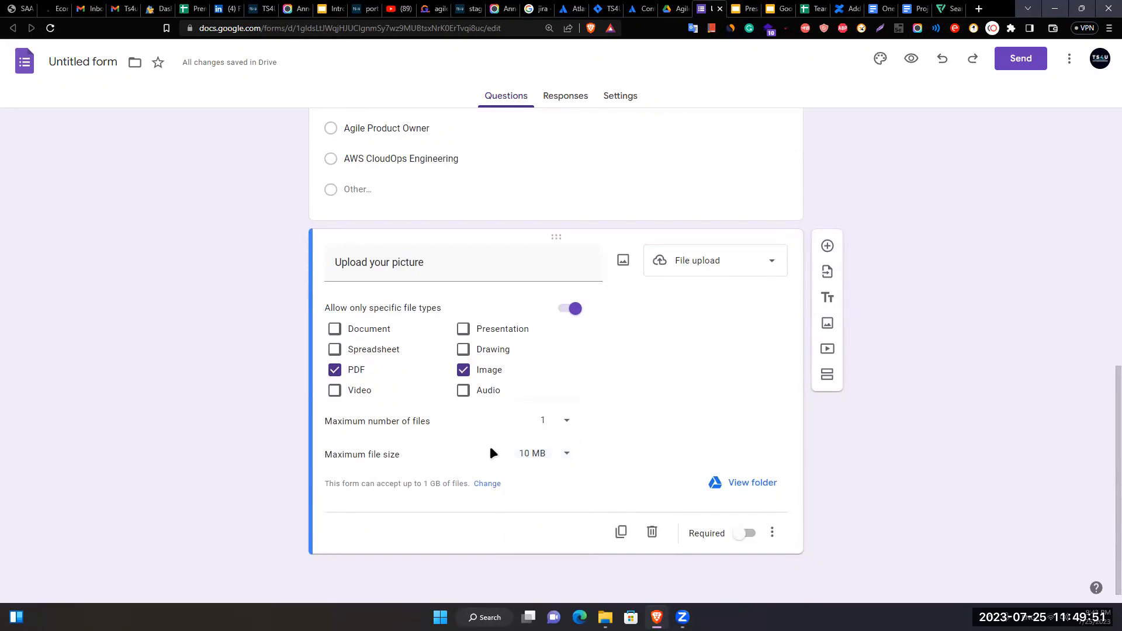
- Make the picture upload required and add another blank question below it
click(740, 535)
click(778, 304)
click(937, 305)
click(828, 245)
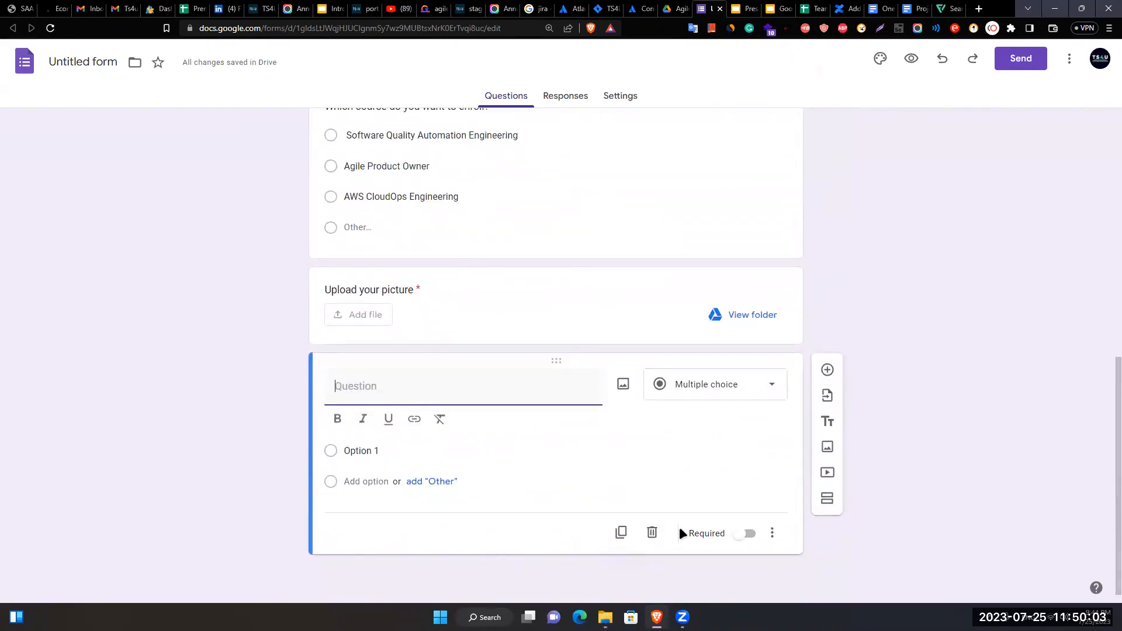
- Drag the new question card up to sit right after Date Of Birth
scroll(382, 397, up, 8)
scroll(382, 397, down, 8)
drag(540, 419, 501, 459)
drag(509, 242, 404, 364)
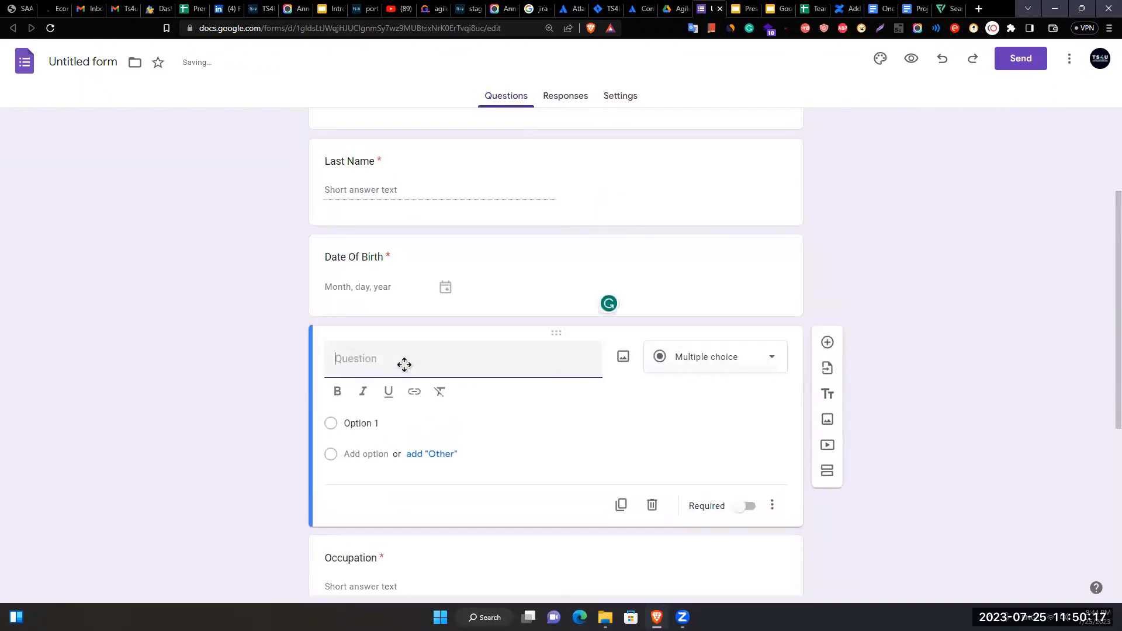
- Title it 'Email Address' as a short answer and make it required
text(Email Address)
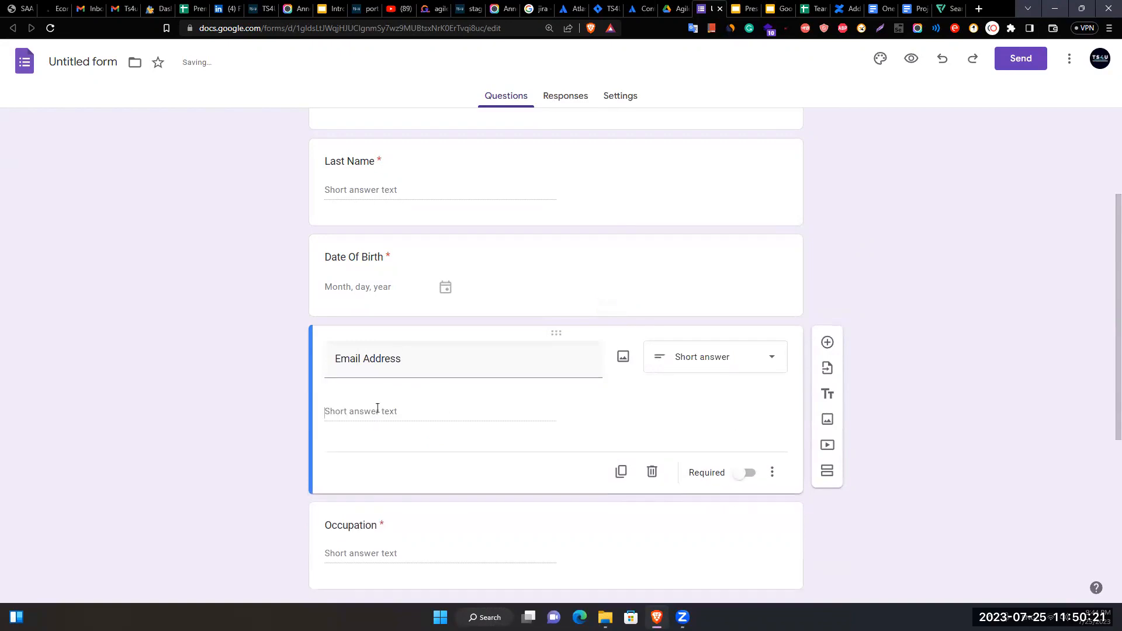
click(751, 459)
scroll(812, 461, down, 5)
scroll(417, 495, up, 2)
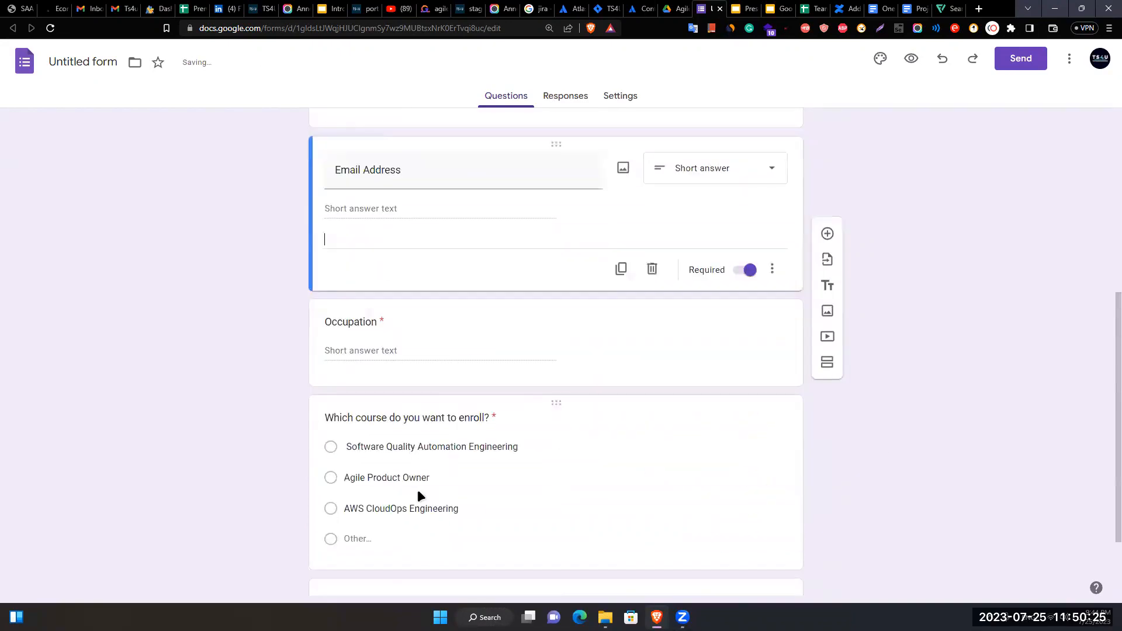
scroll(417, 489, up, 6)
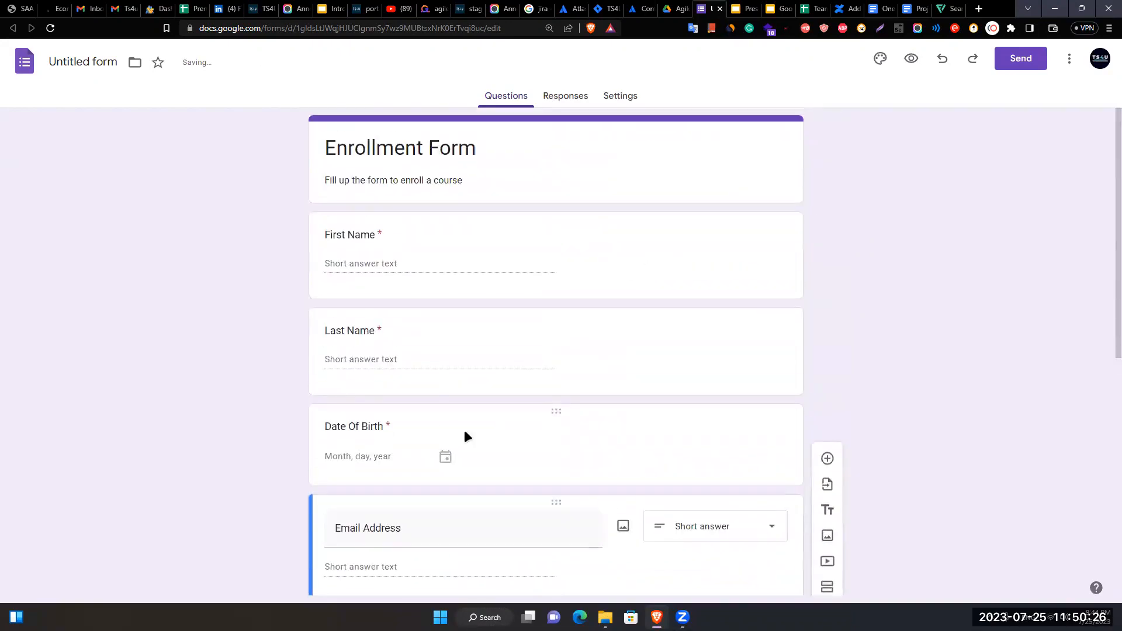
- Check Responses, then in Settings leave email address collection at Do not collect
click(552, 95)
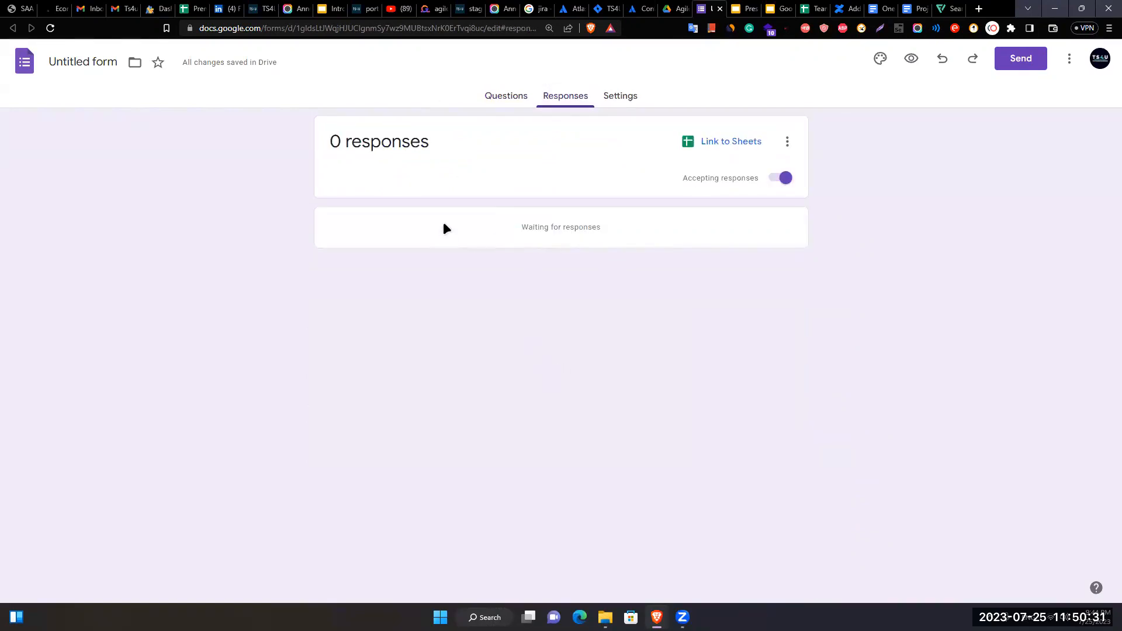
click(602, 104)
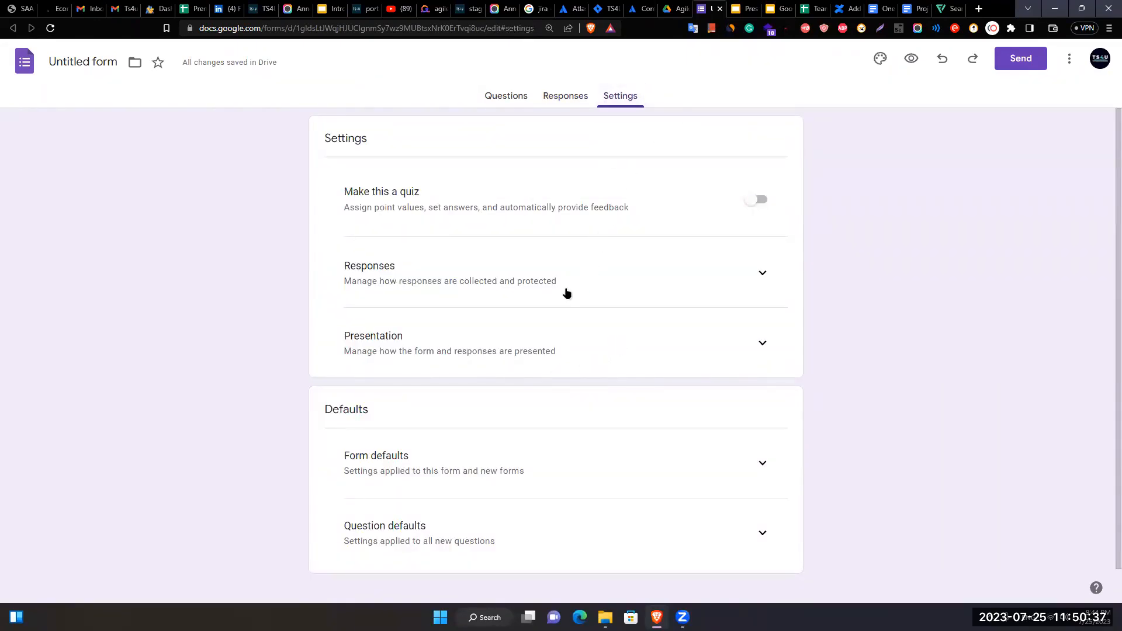
click(771, 281)
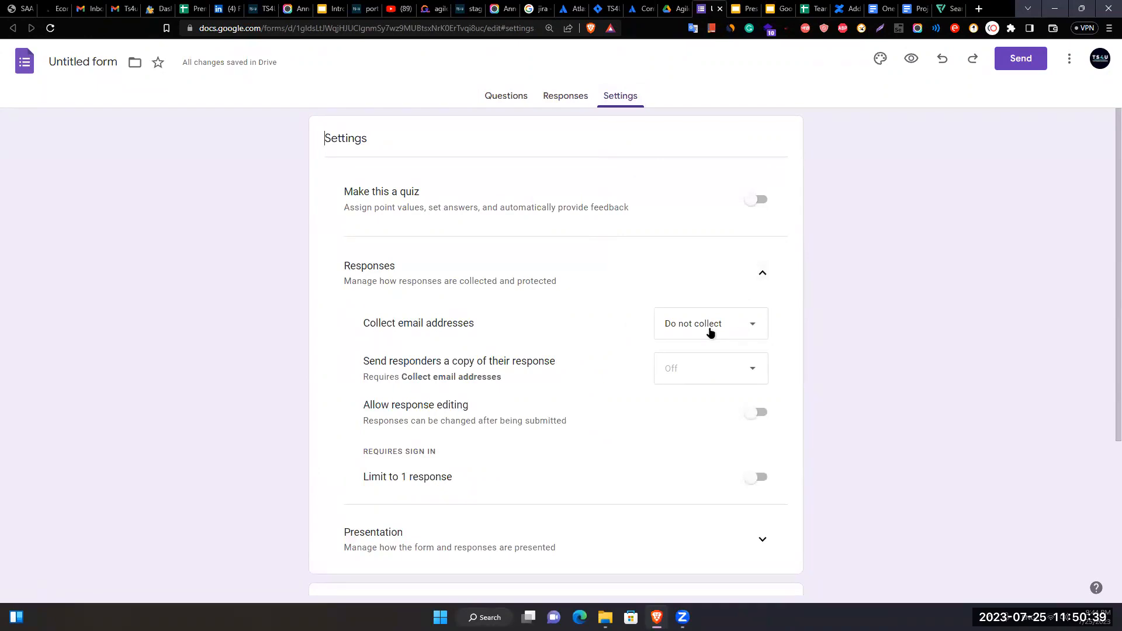
click(741, 330)
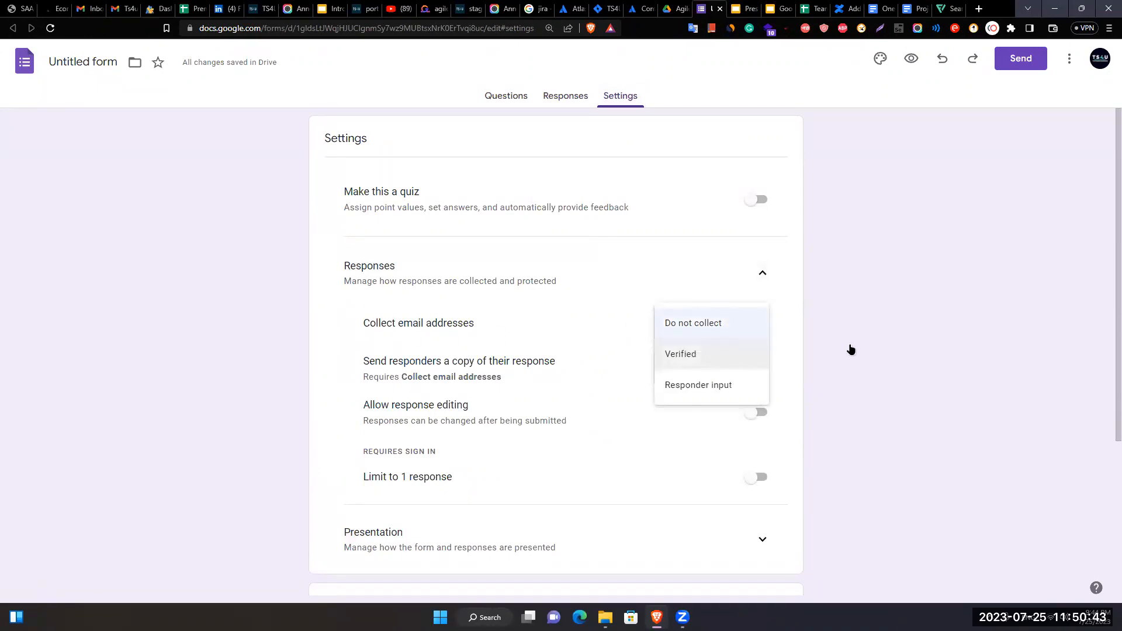
click(814, 350)
click(733, 323)
click(855, 350)
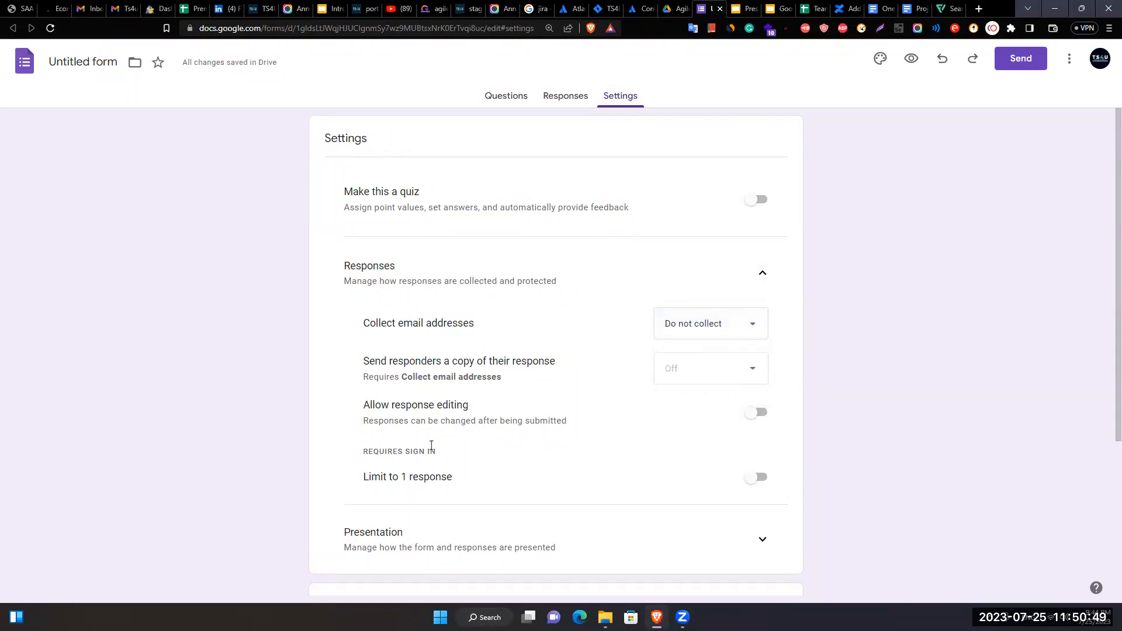
- Look over the form defaults settings, then return to the Responses tab
scroll(469, 403, down, 3)
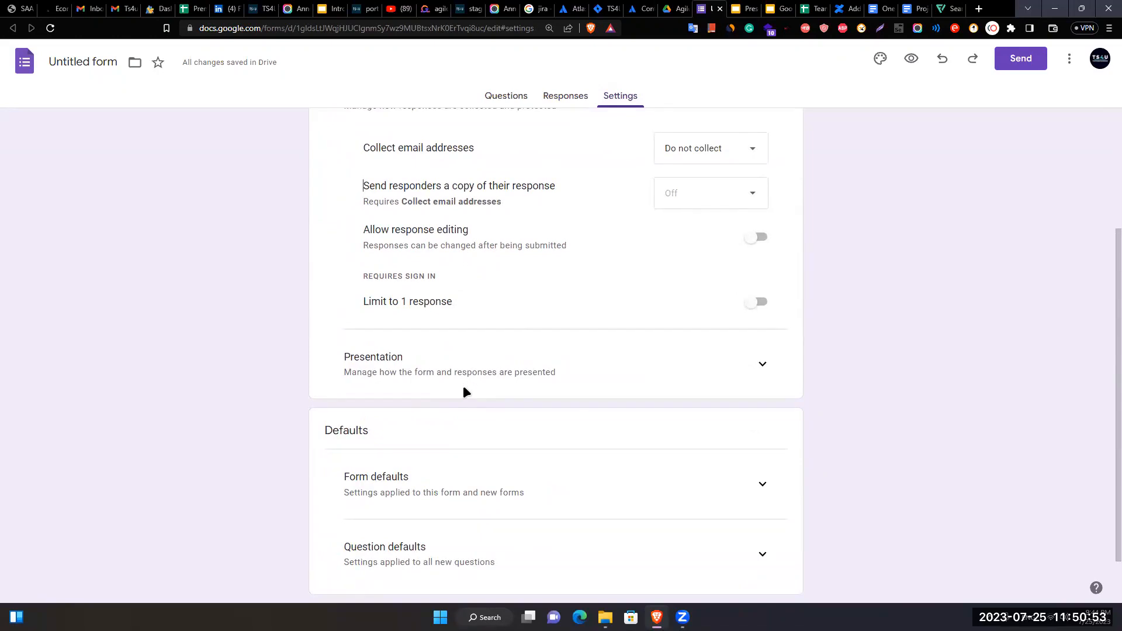
scroll(479, 325, down, 1)
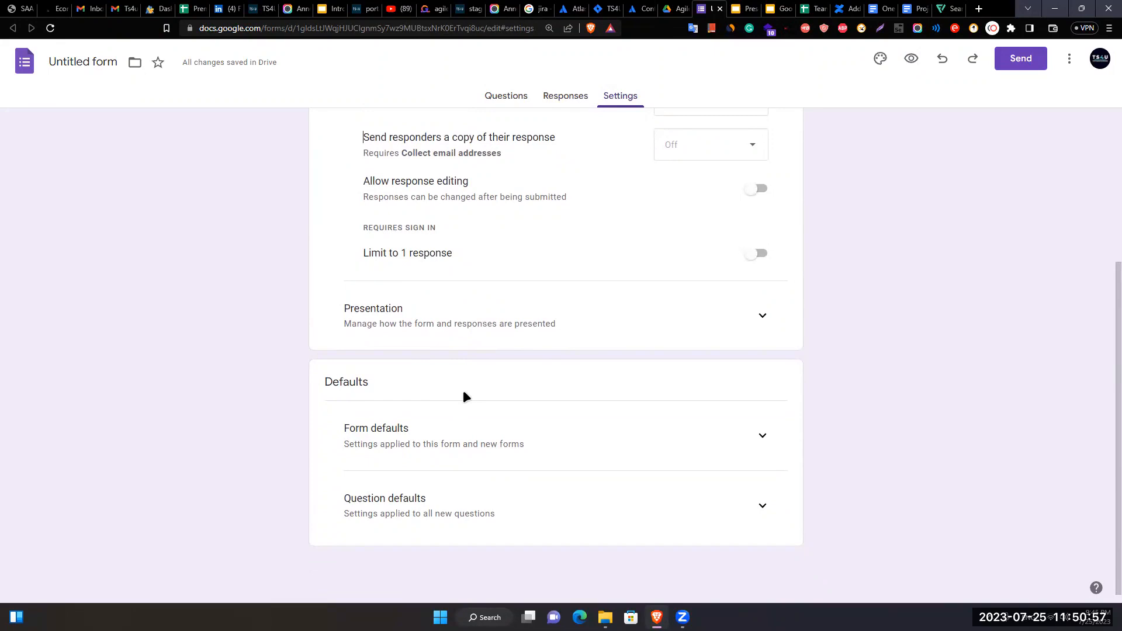
click(761, 436)
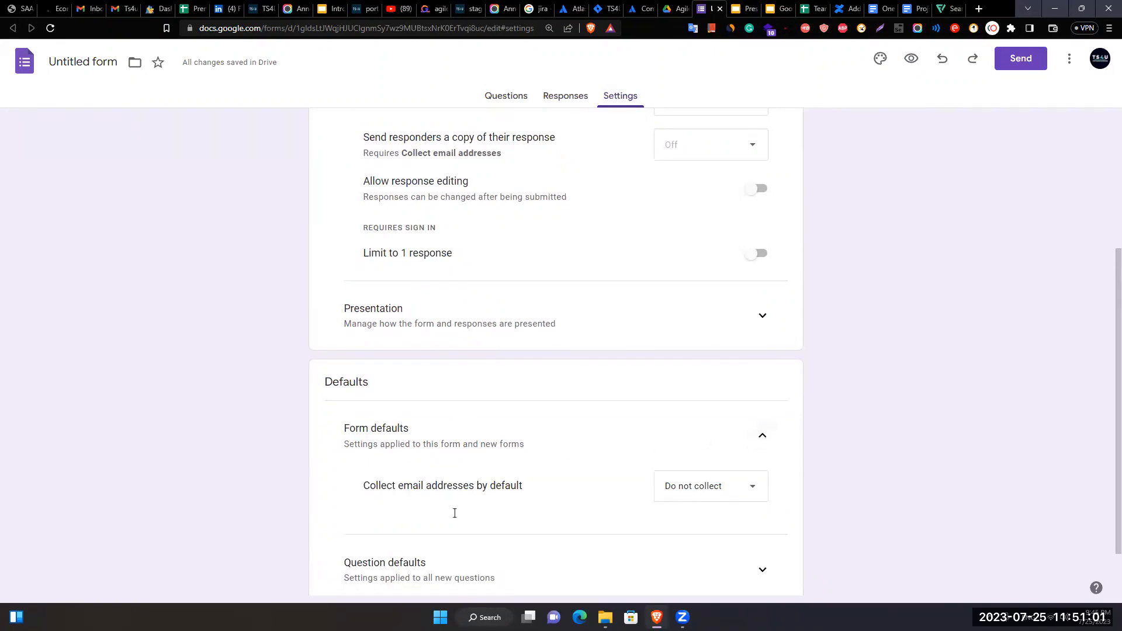
click(772, 438)
scroll(322, 442, up, 4)
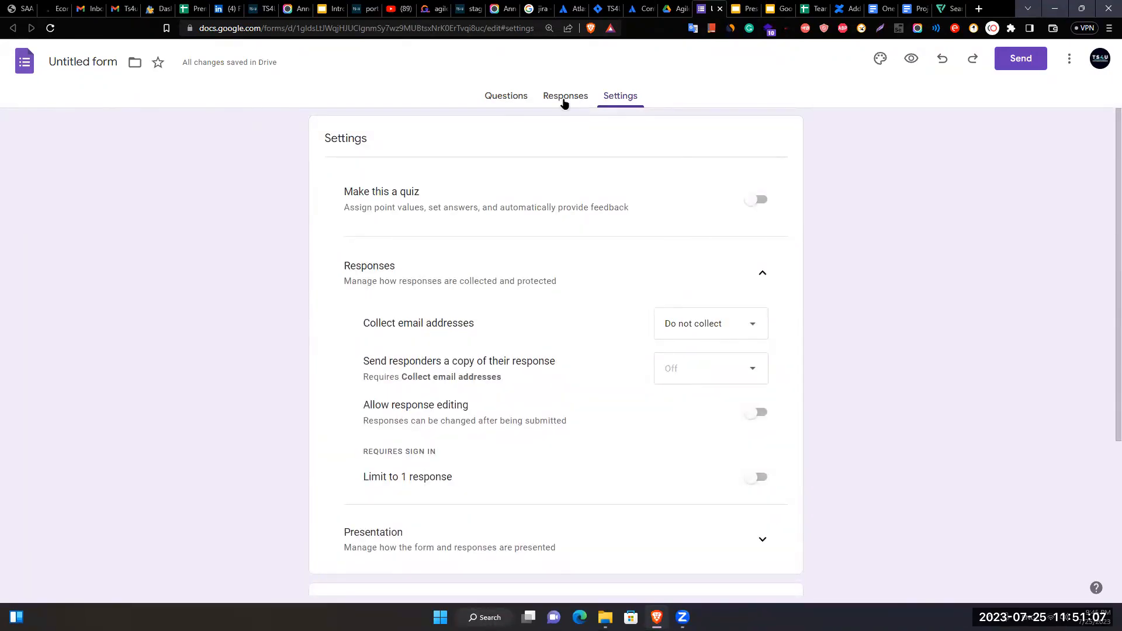
click(564, 99)
- Back in Questions, rename the form document to 'Enrollment Form'
click(505, 100)
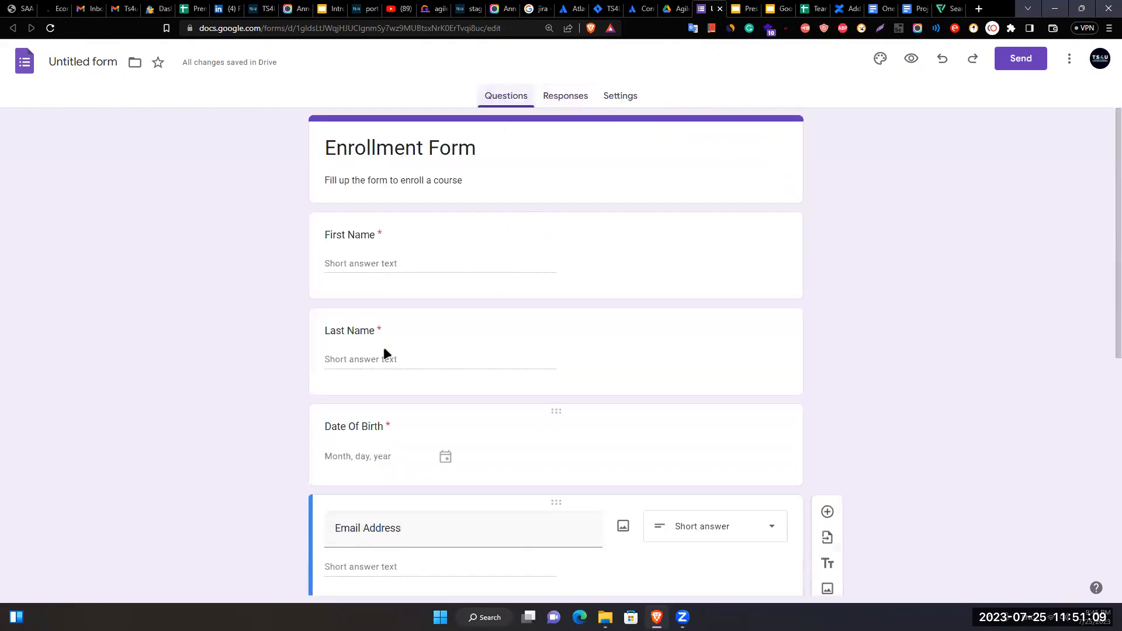
click(96, 65)
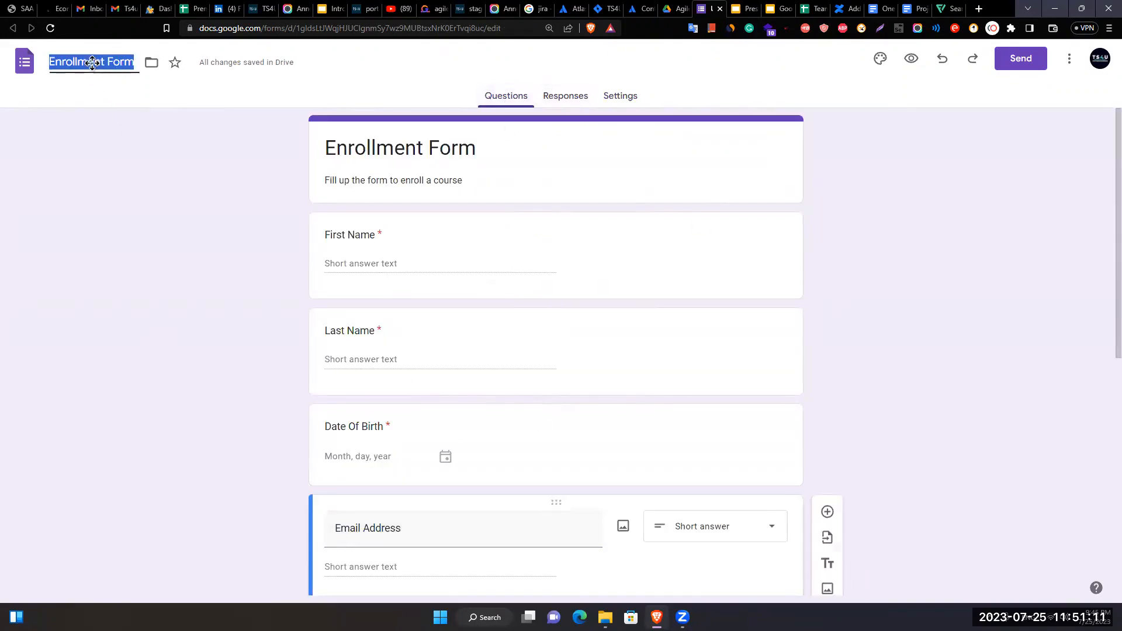
click(745, 281)
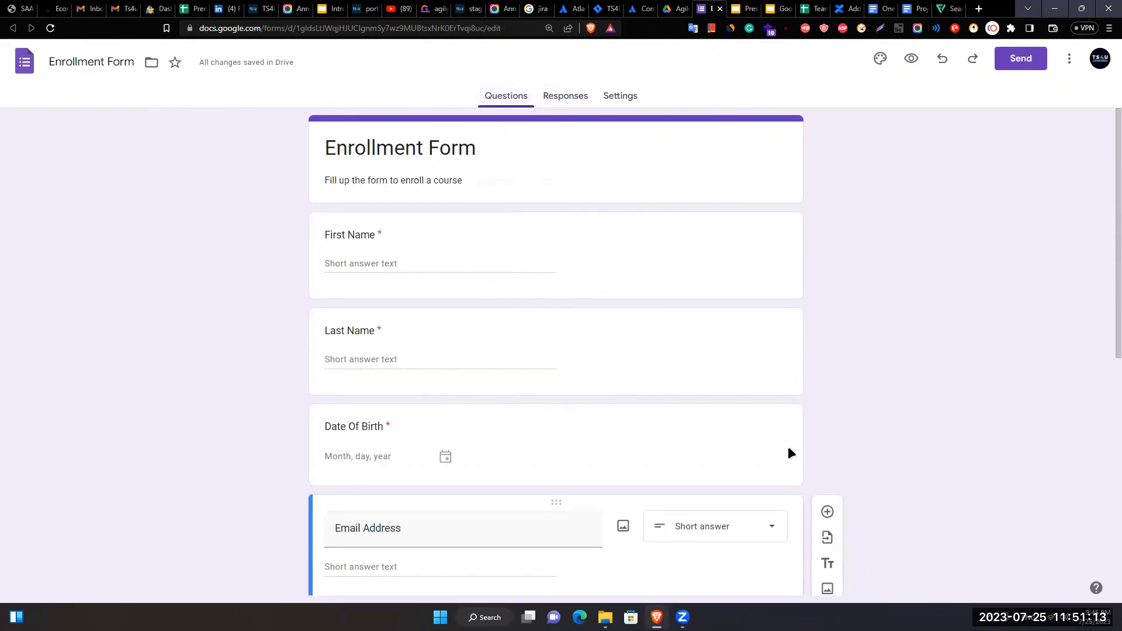
- Set the theme colour to blue and bring up the header image choices
click(881, 61)
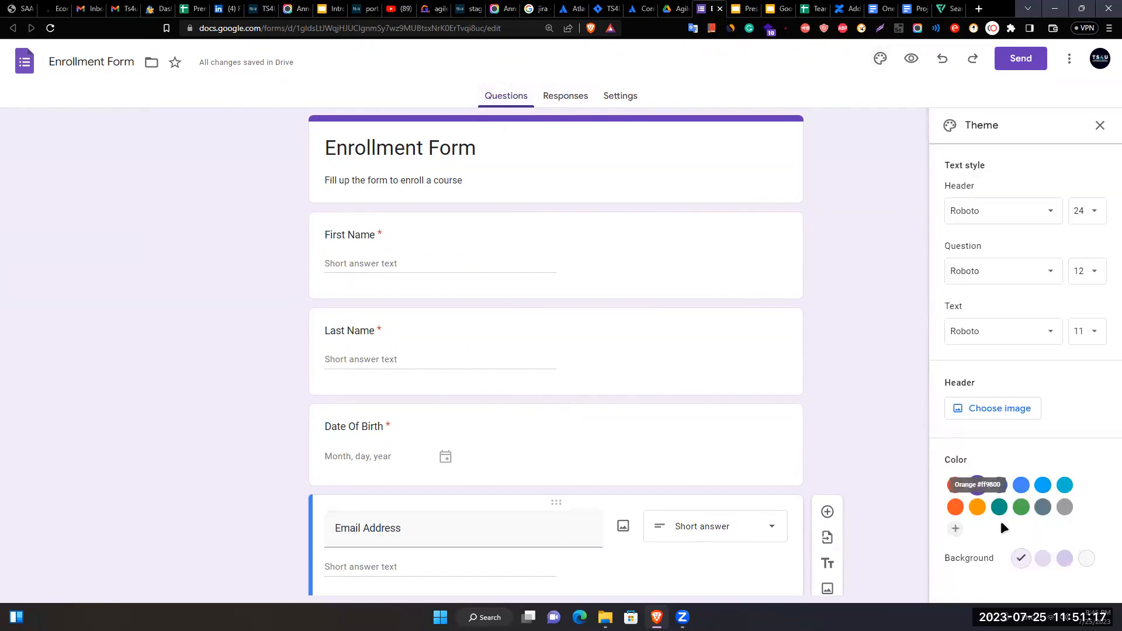
click(1025, 489)
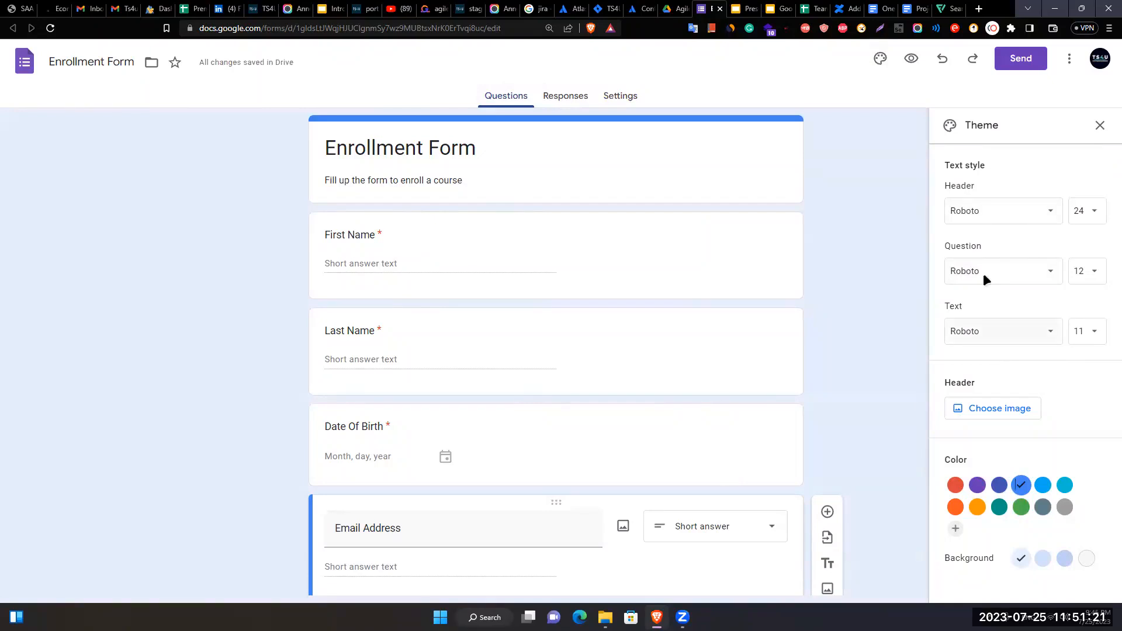
click(973, 415)
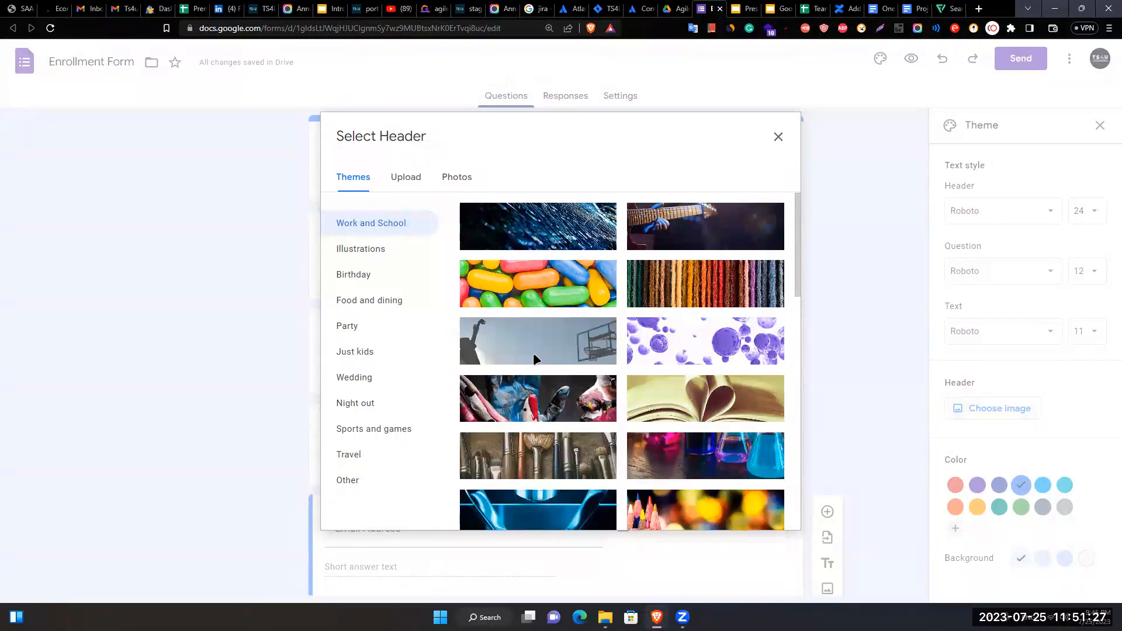
- Insert the graduation caps image from Illustrations as the form header
scroll(585, 345, down, 7)
scroll(586, 345, down, 5)
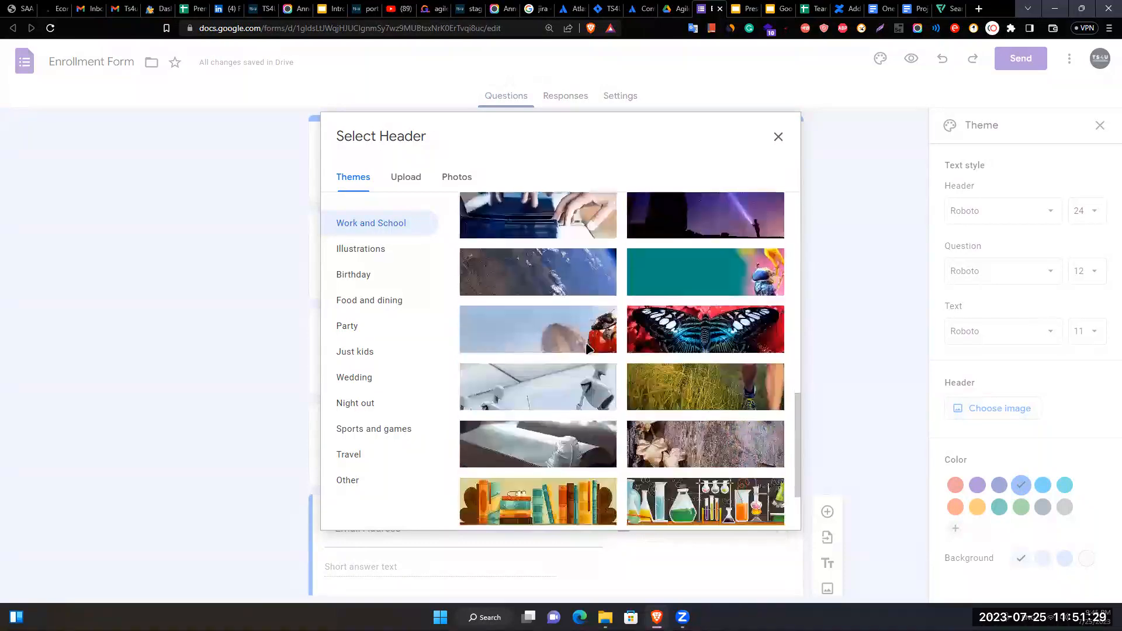
scroll(587, 349, down, 1)
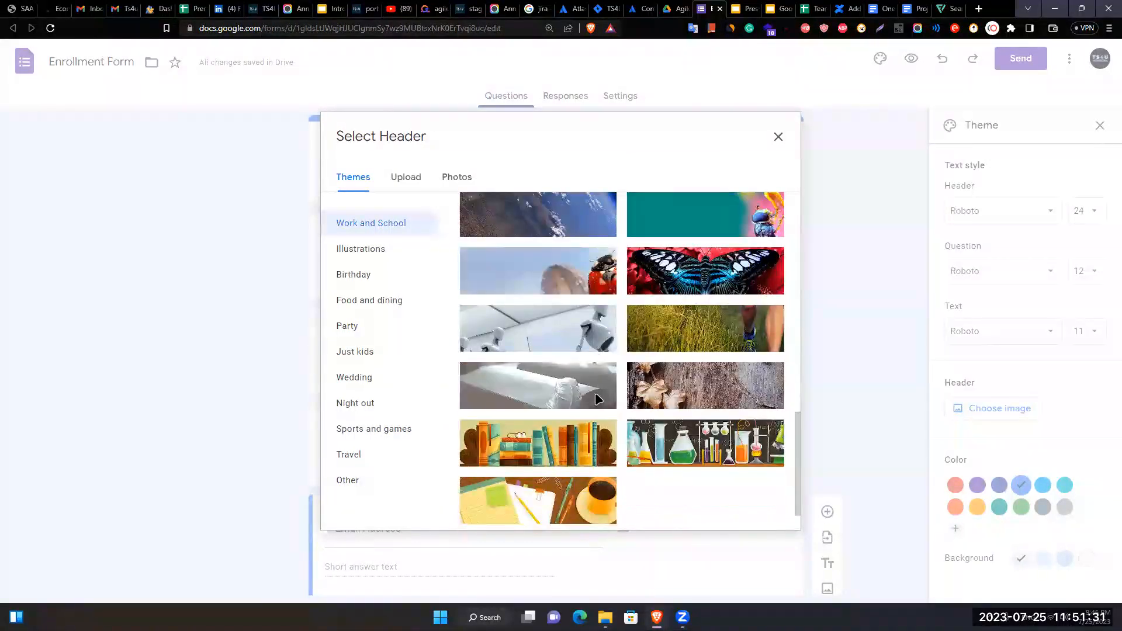
scroll(671, 494, down, 1)
scroll(584, 350, up, 5)
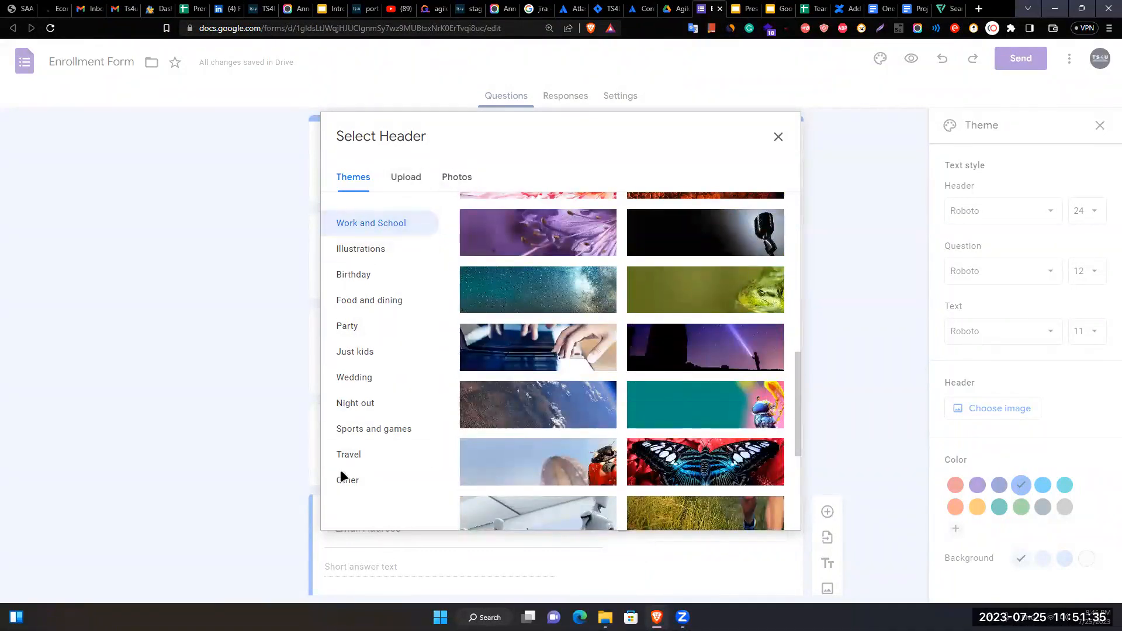
click(403, 179)
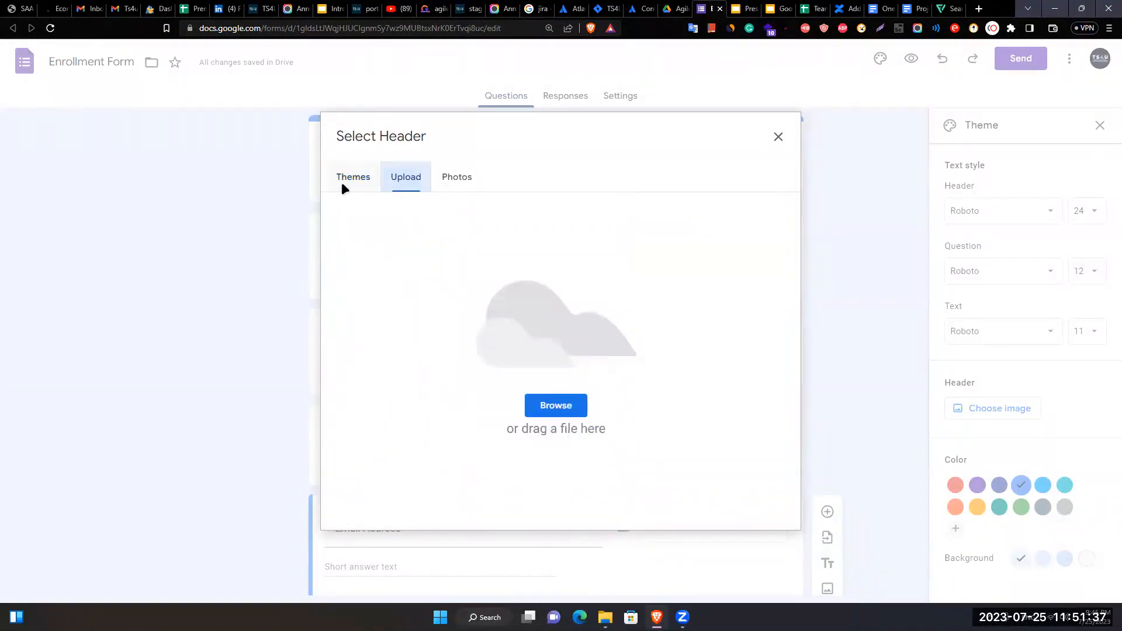
click(345, 179)
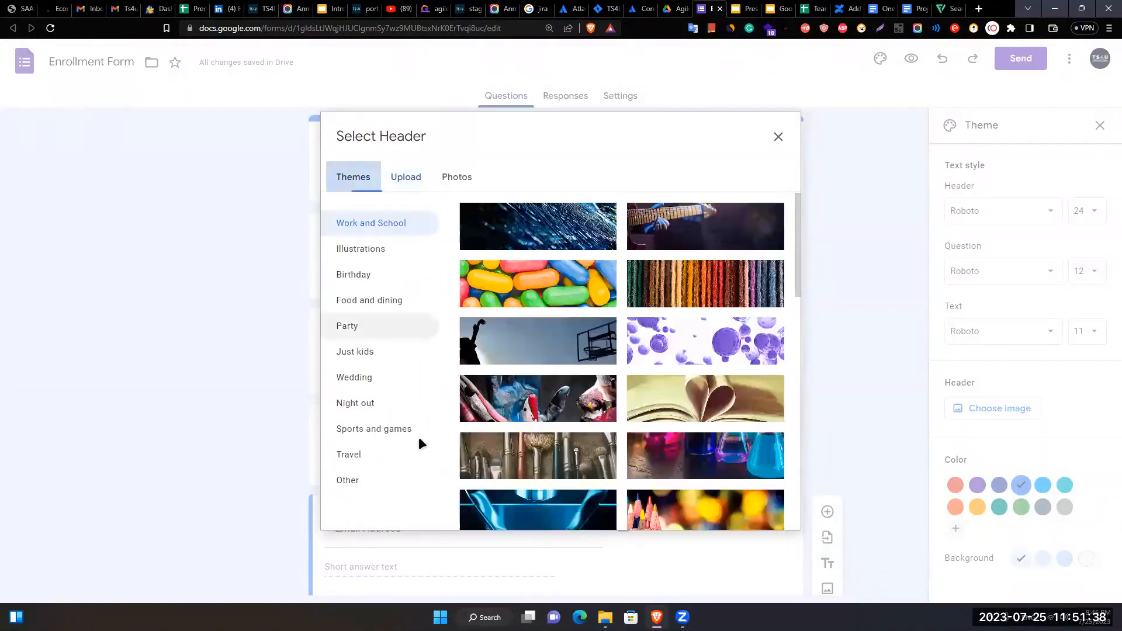
click(369, 250)
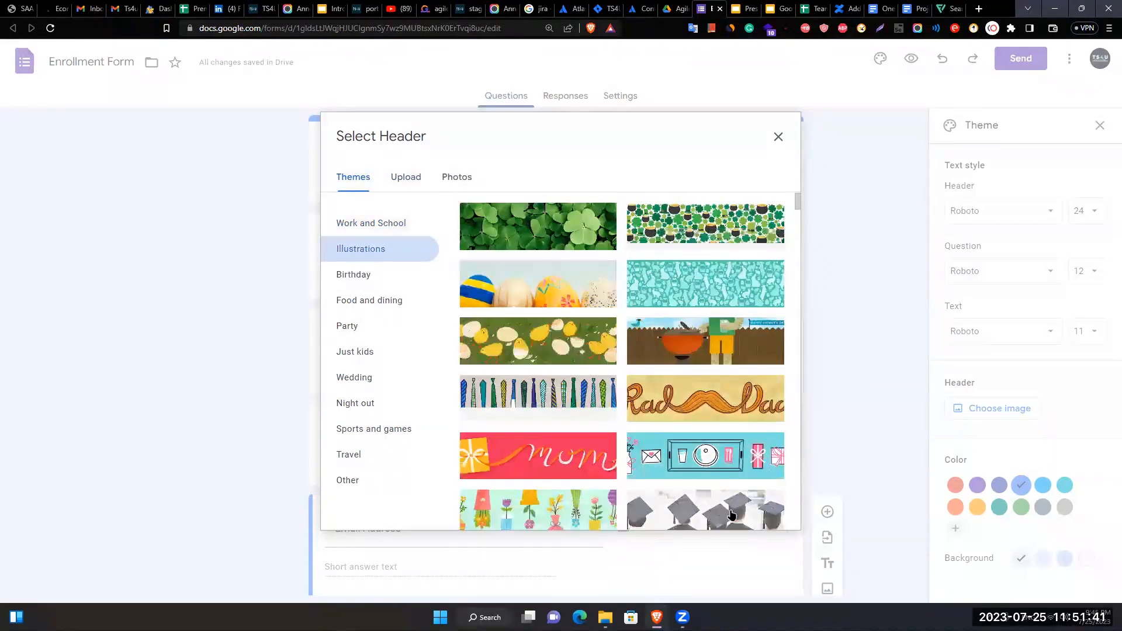
scroll(702, 480, down, 2)
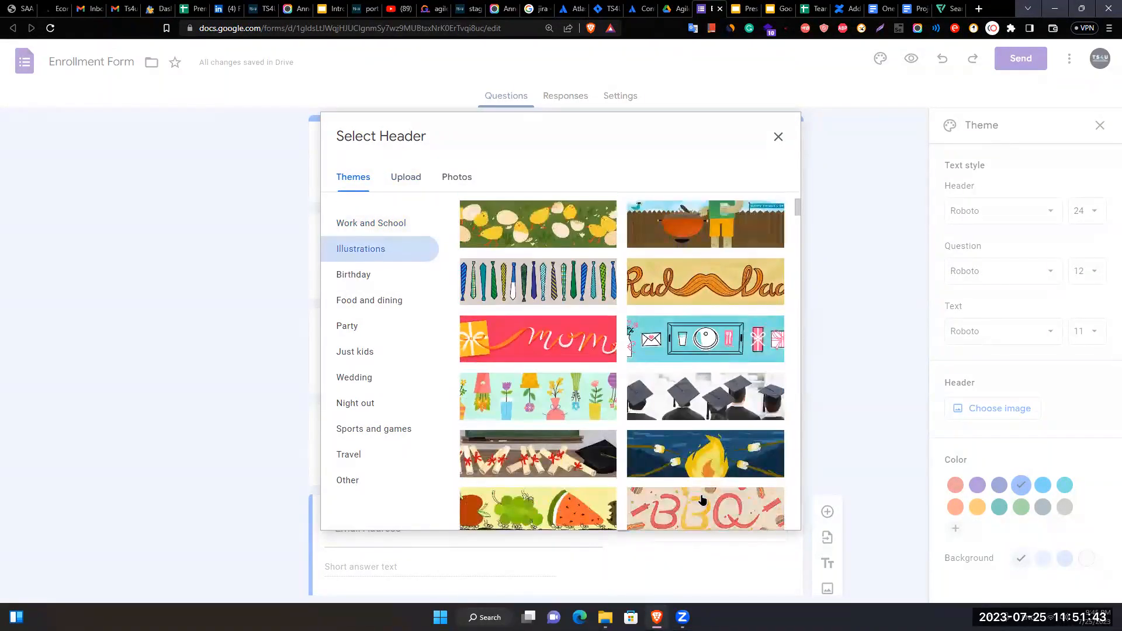
click(699, 405)
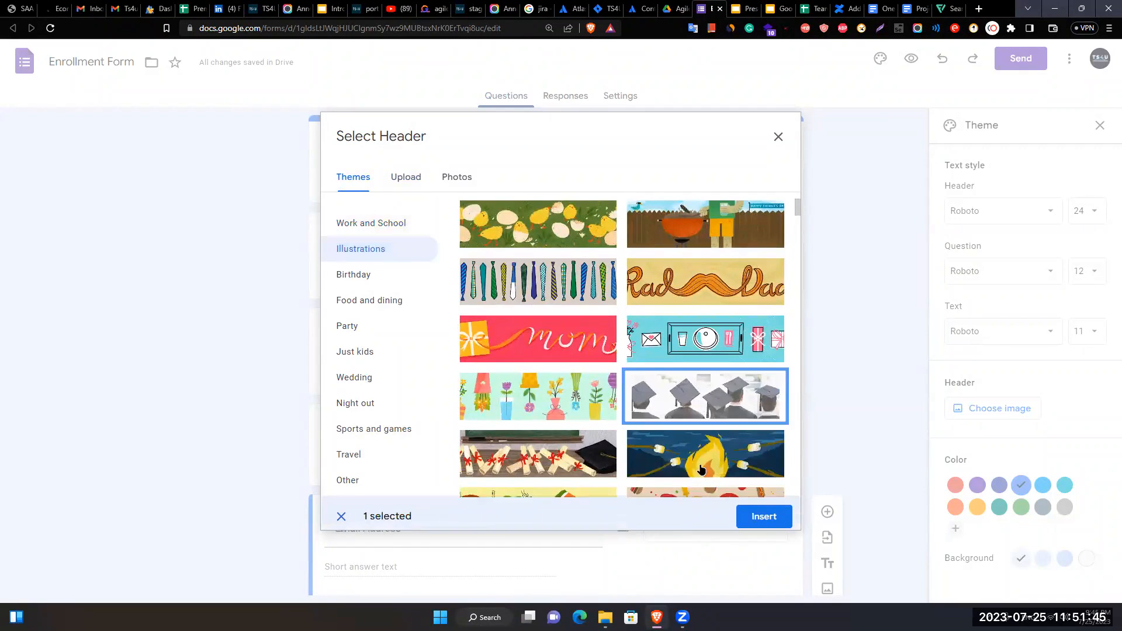
click(762, 512)
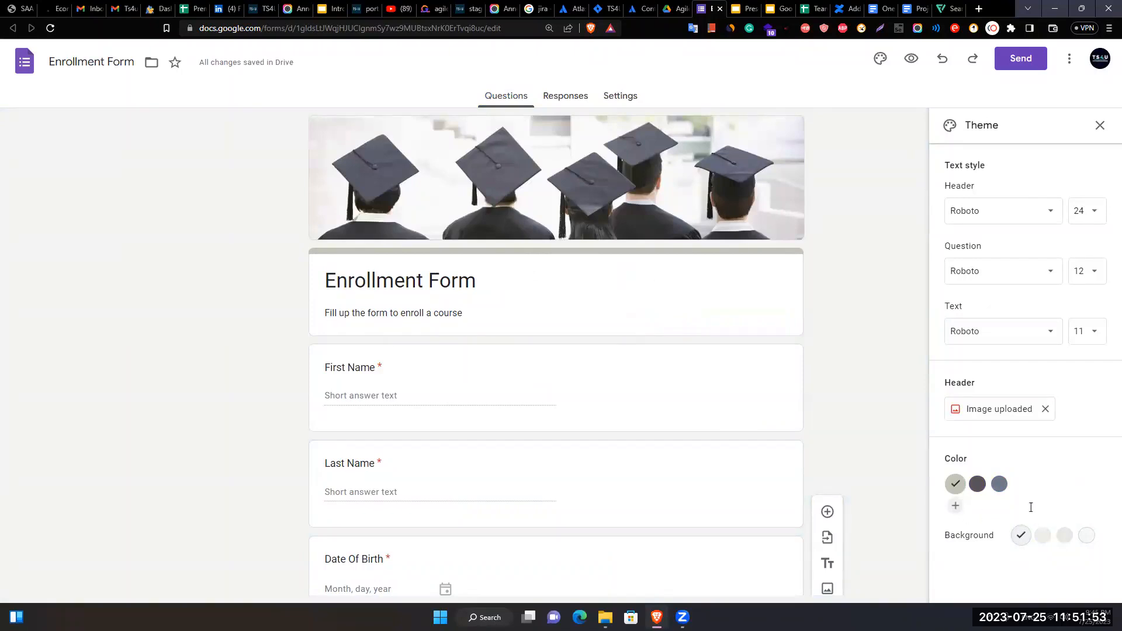
- Switch the theme colour to dark grey to match the header
click(984, 490)
scroll(802, 391, down, 3)
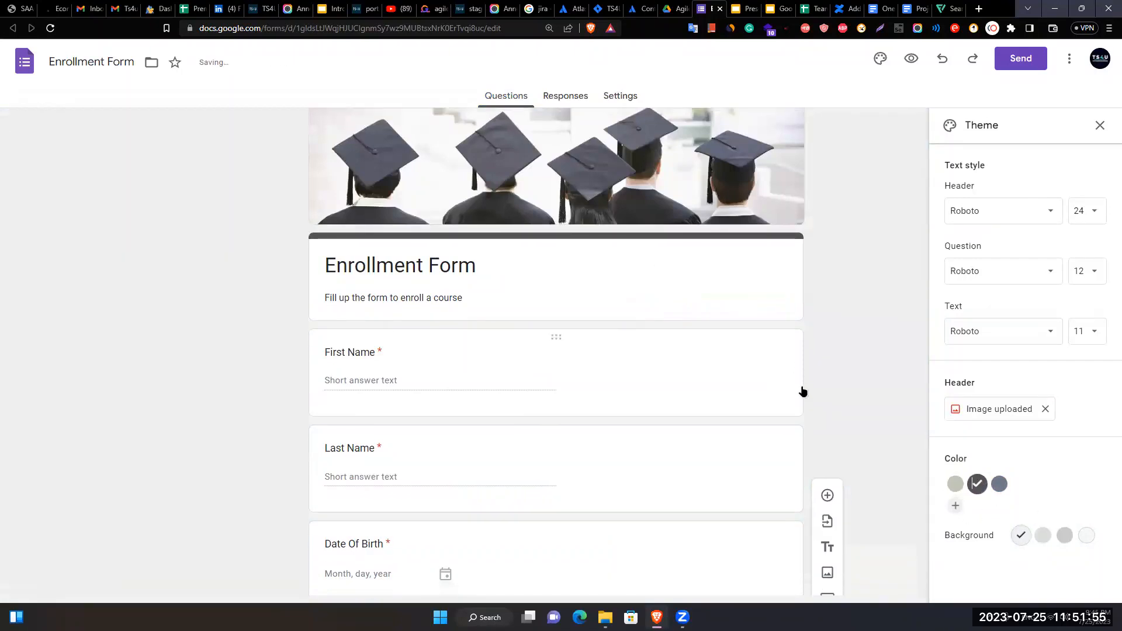
scroll(869, 461, down, 7)
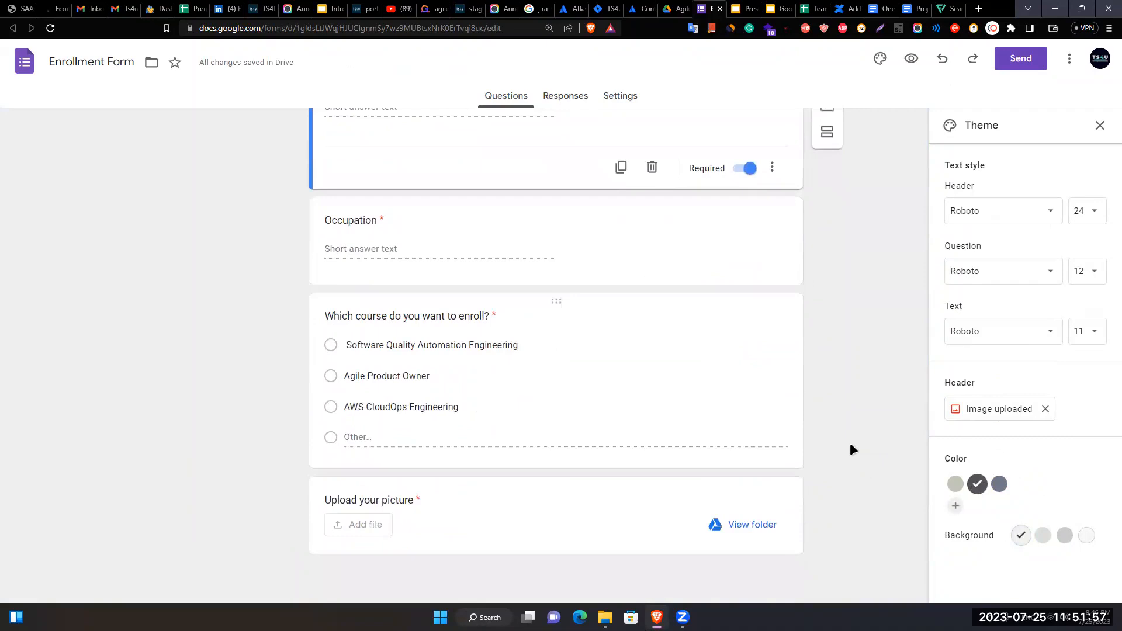
scroll(882, 402, up, 4)
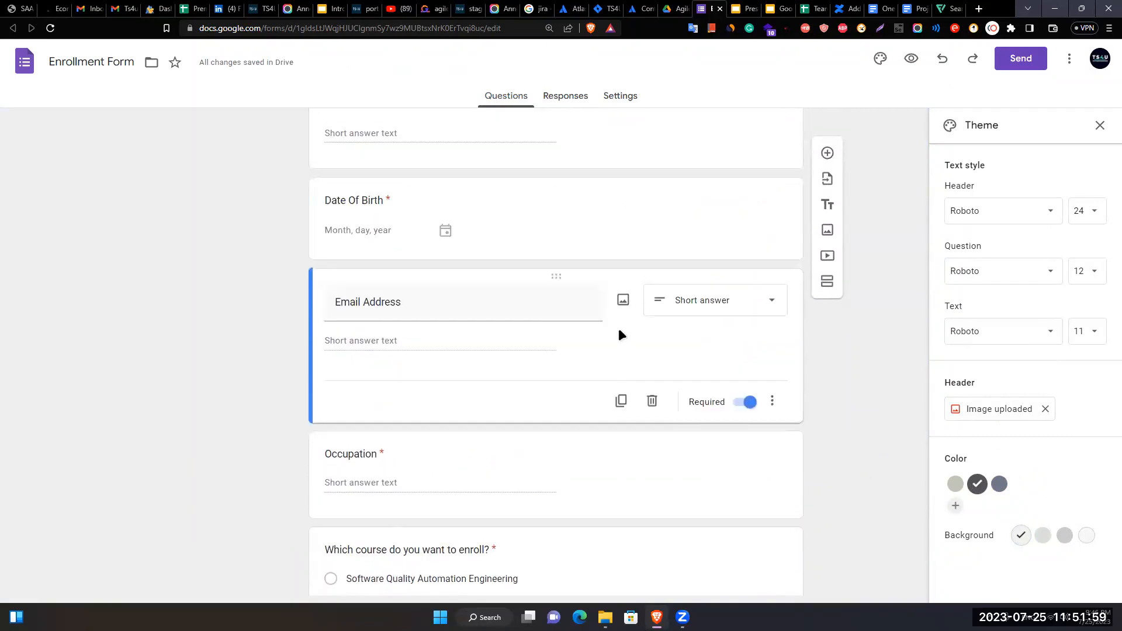
scroll(855, 420, down, 4)
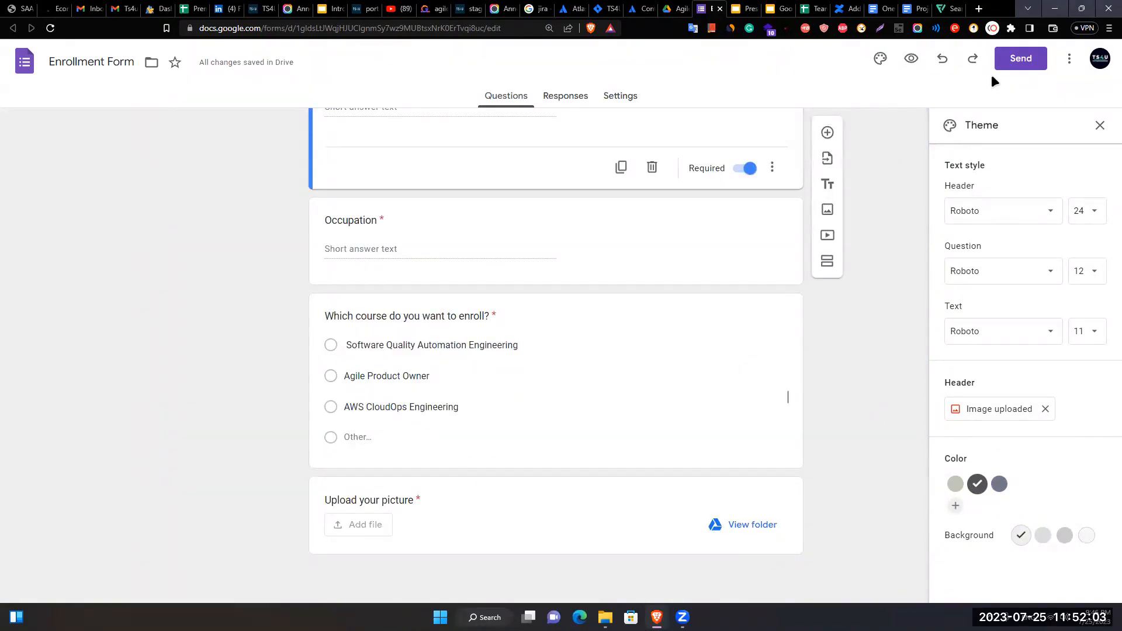
- In Send, switch to the link option, turn on Shorten URL, and select the forms.gle link
click(1016, 62)
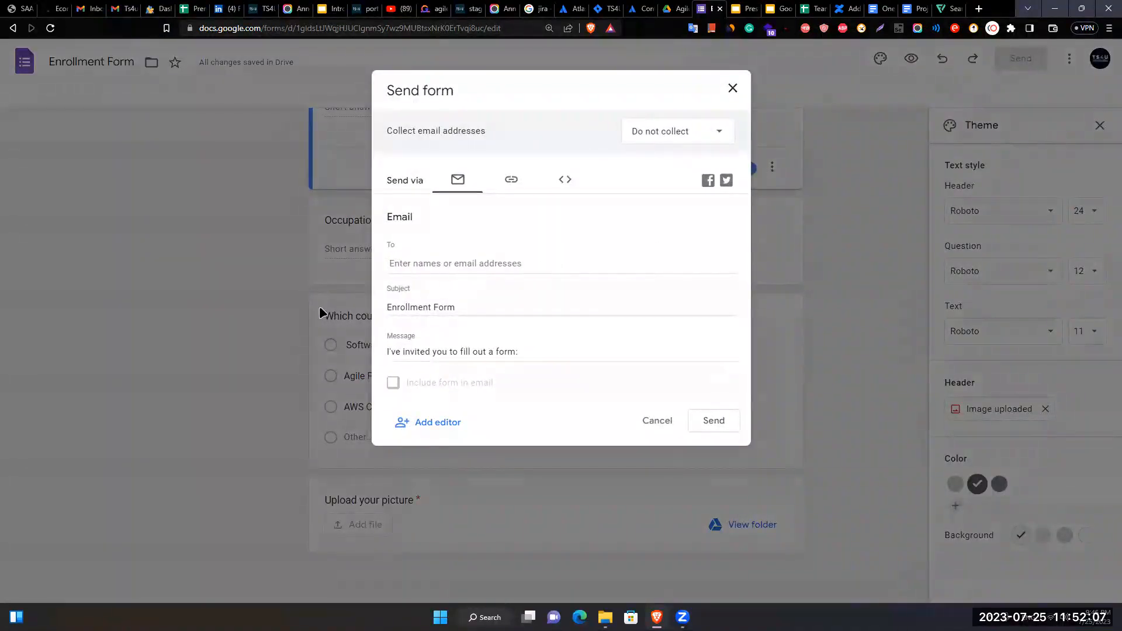
click(461, 276)
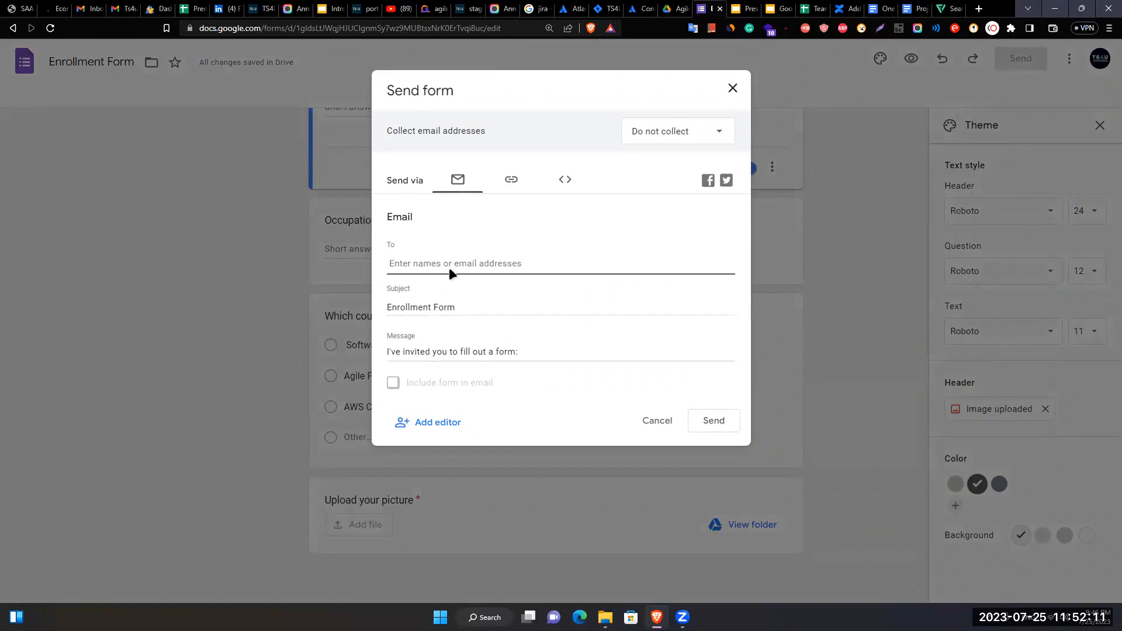
click(512, 183)
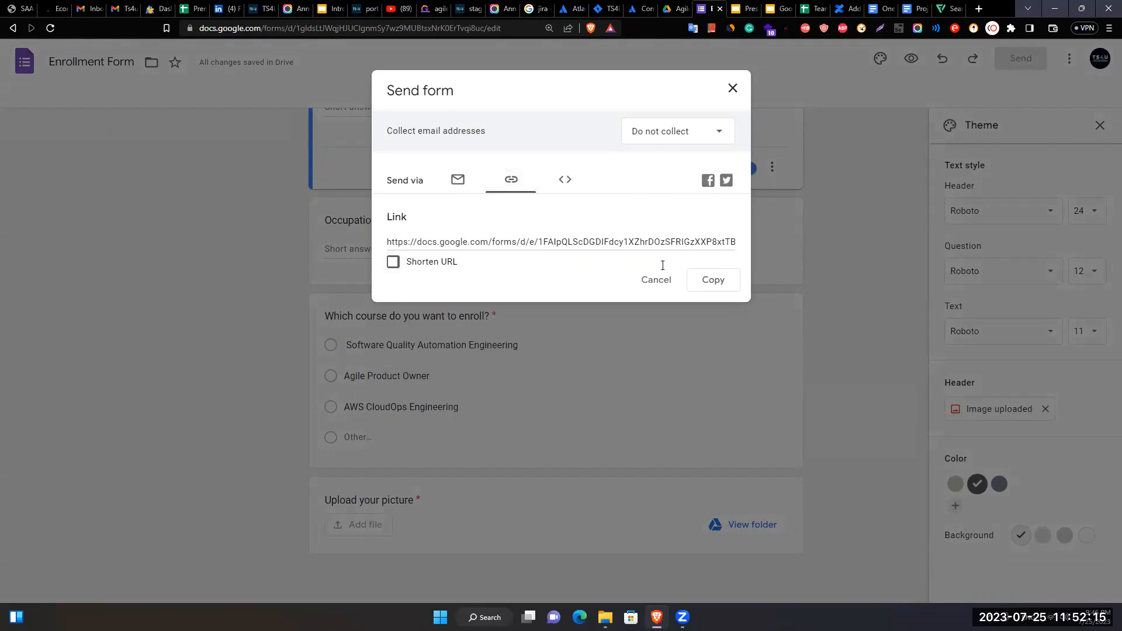
click(410, 244)
click(498, 282)
click(393, 262)
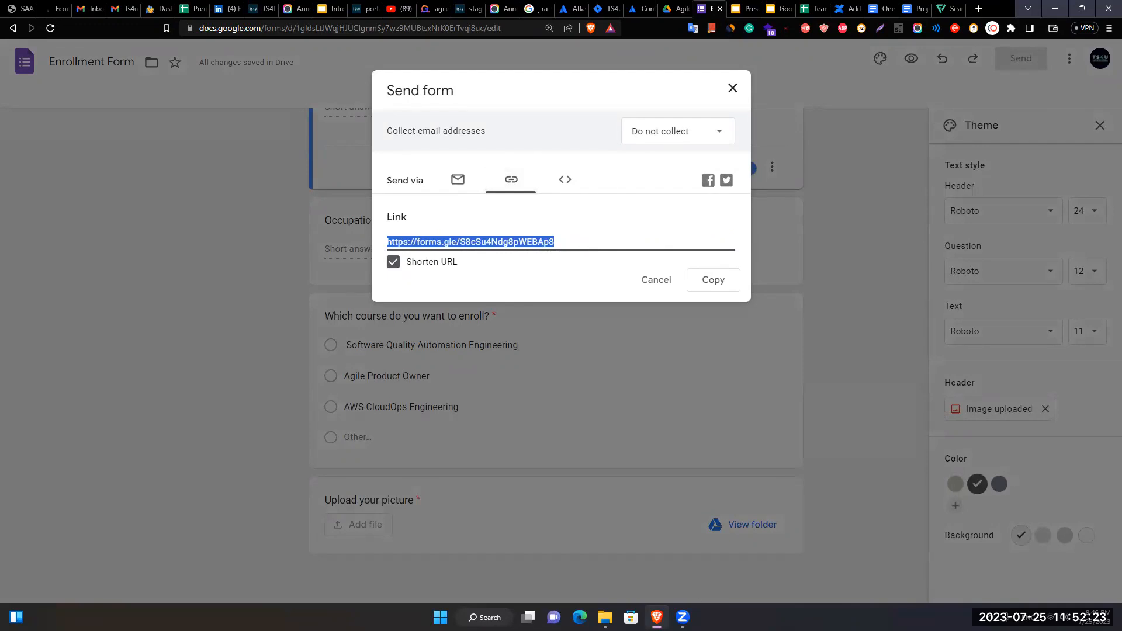
click(683, 617)
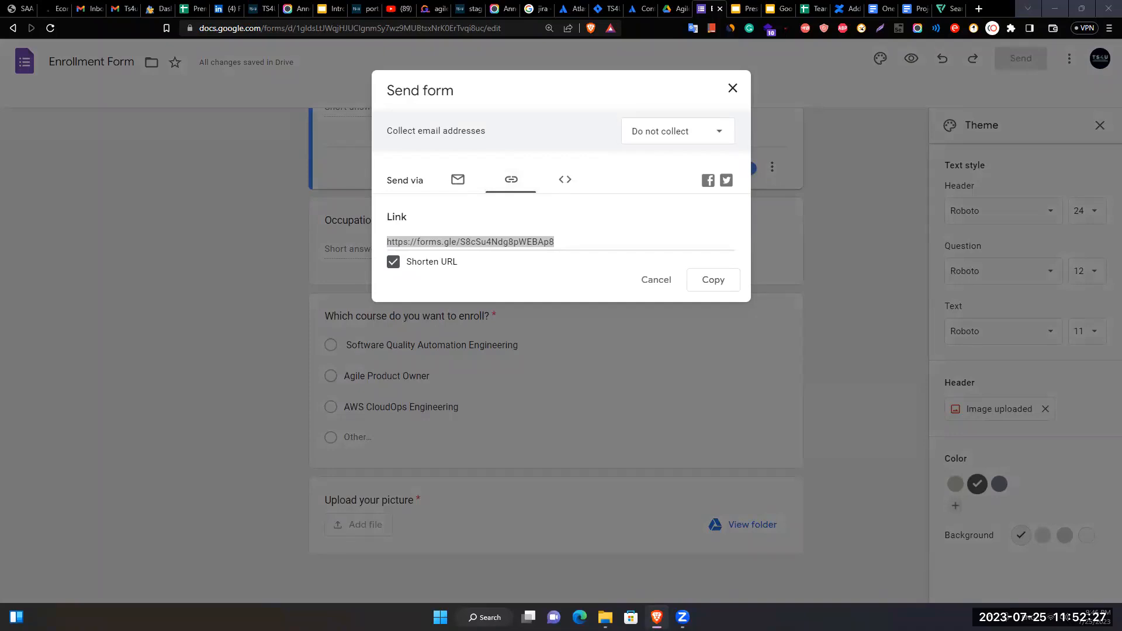
click(464, 352)
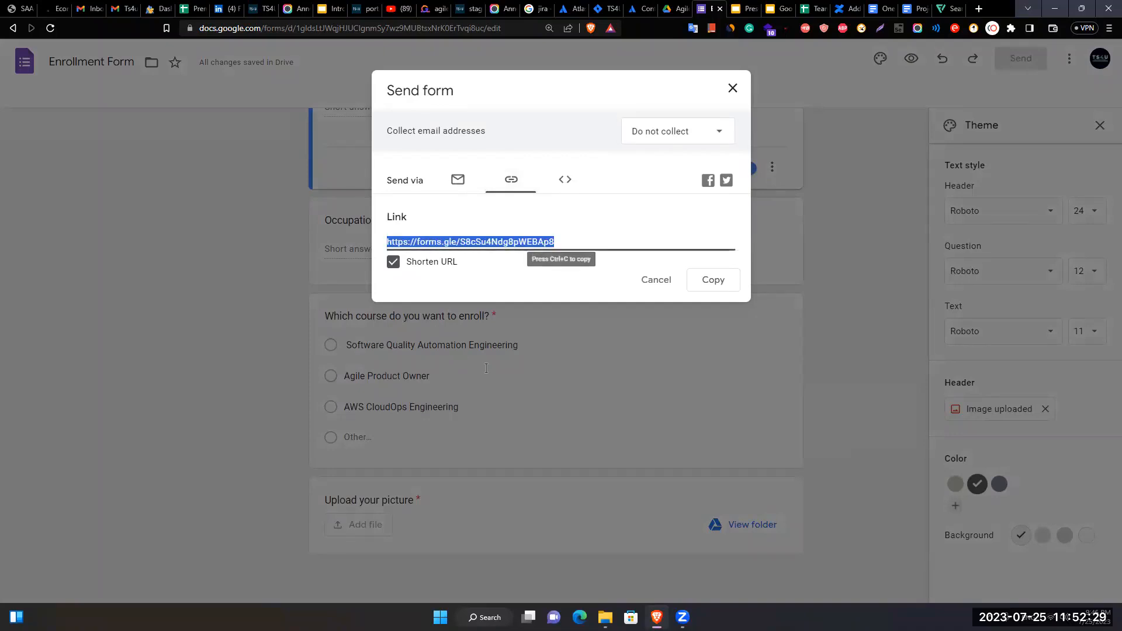
- Copy the short link and load it in a new private browser window
key(ctrl+c)
key(ctrl+shift+n)
key(ctrl+v)
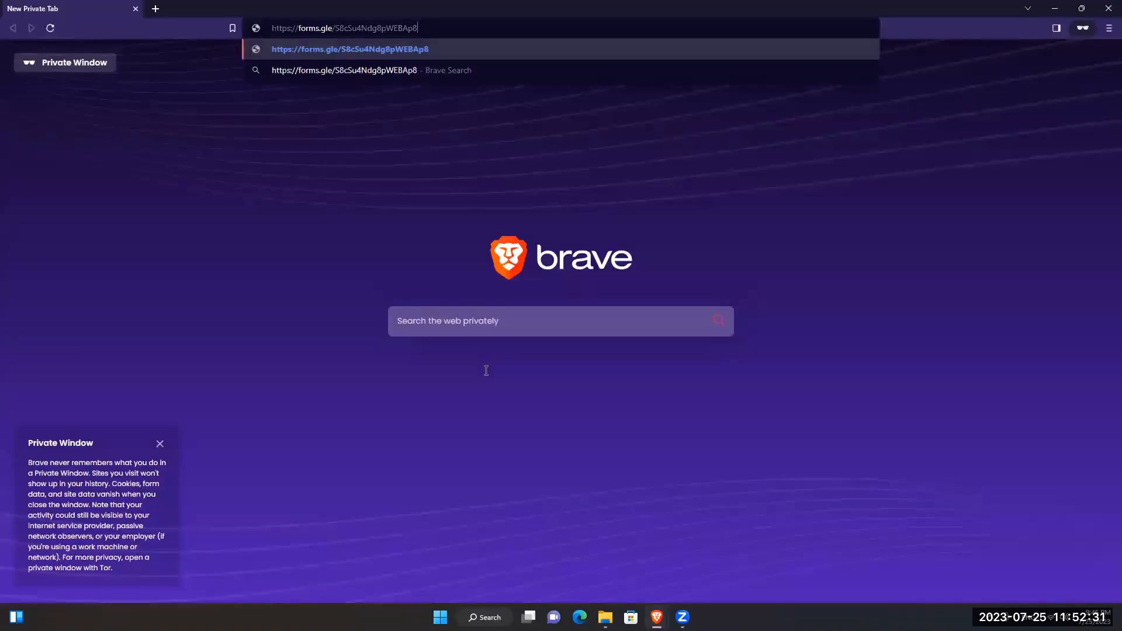
key(Return)
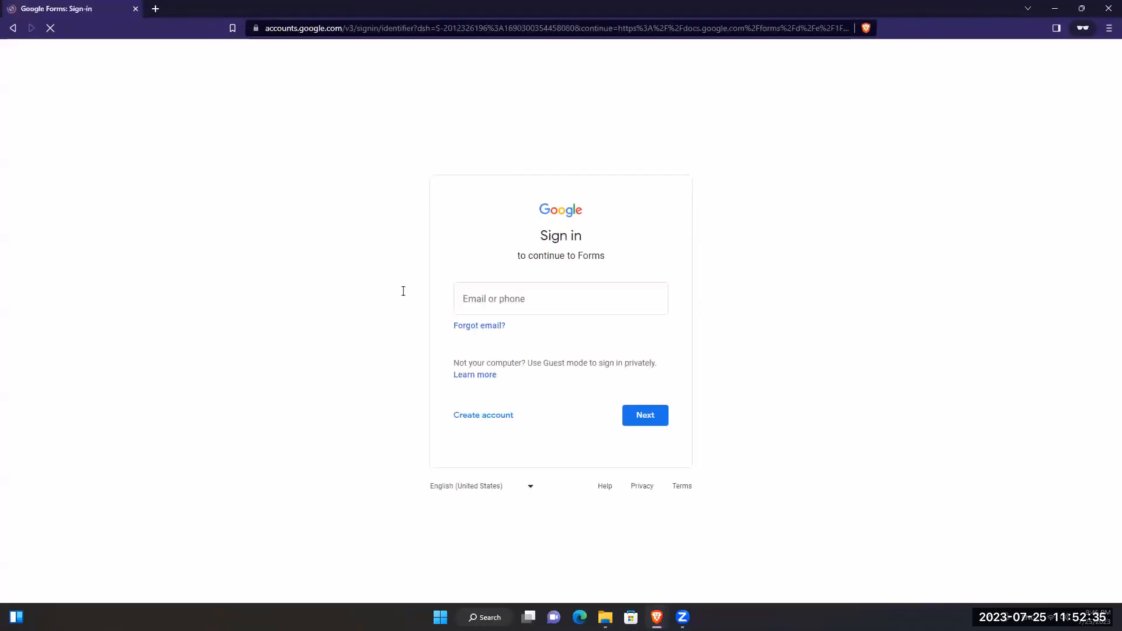
- Sign in to Google with the account email and password
click(531, 302)
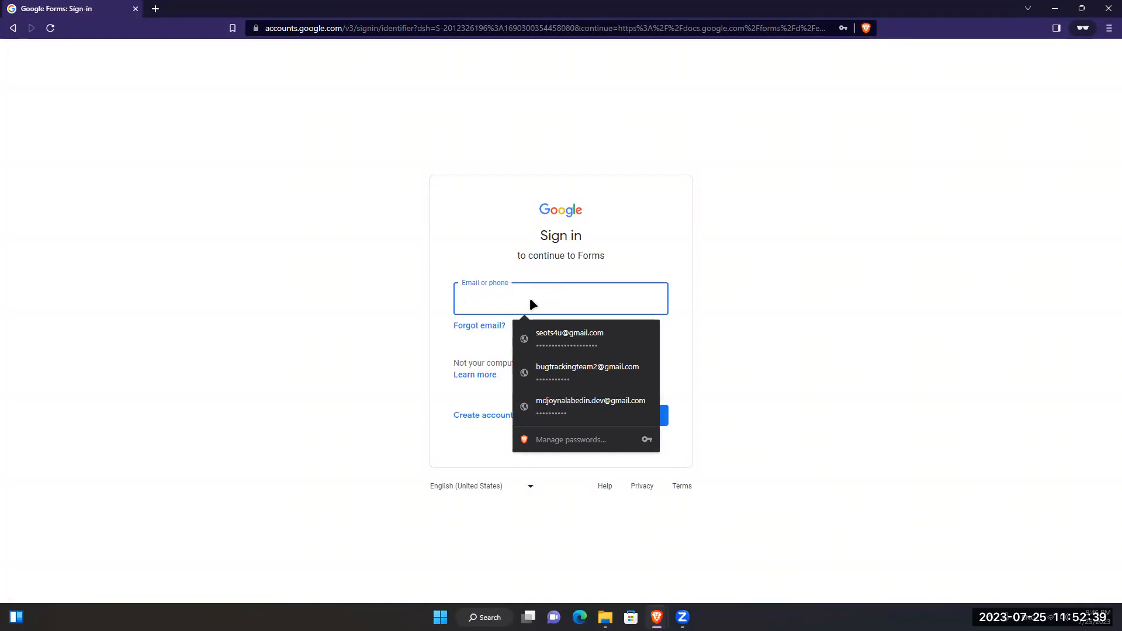
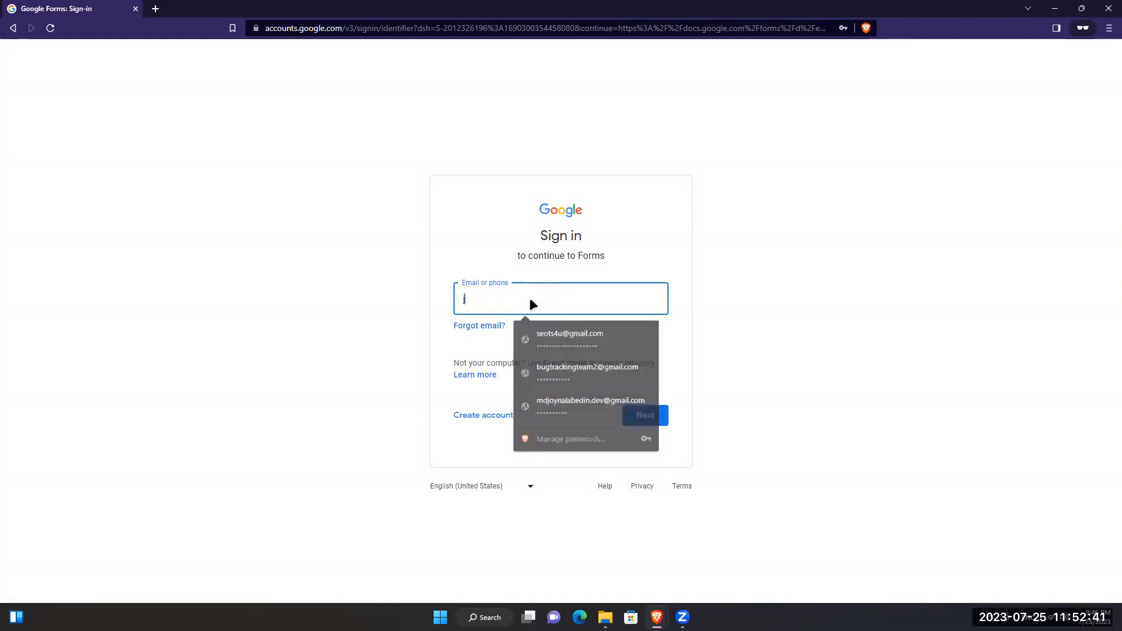
key(Return)
text(•••••••••••••)
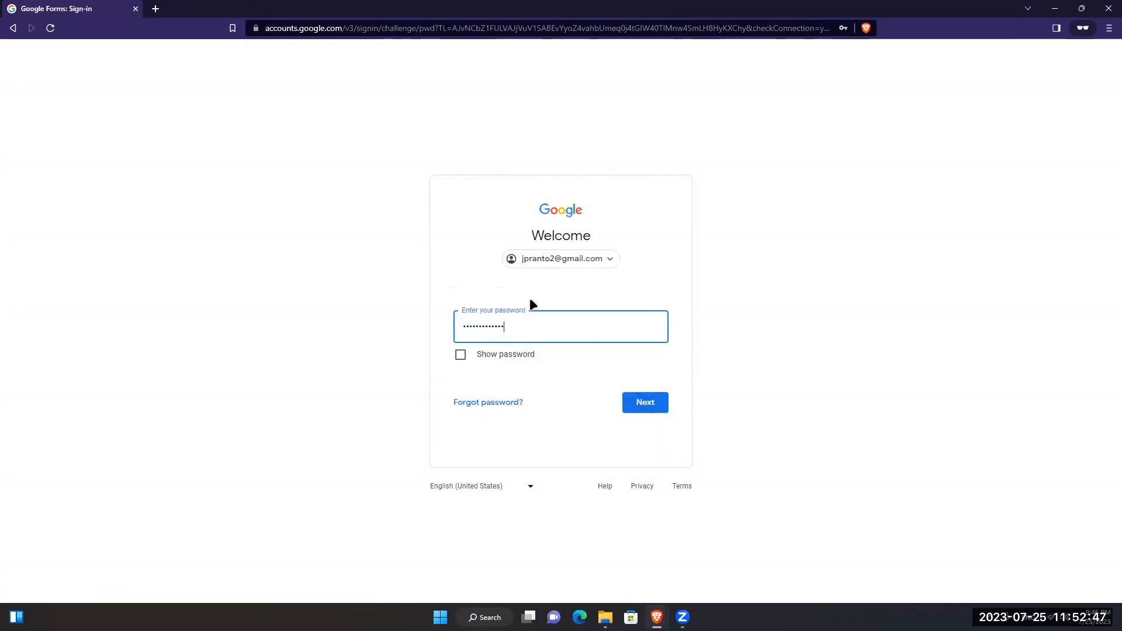
text(••)
key(Return)
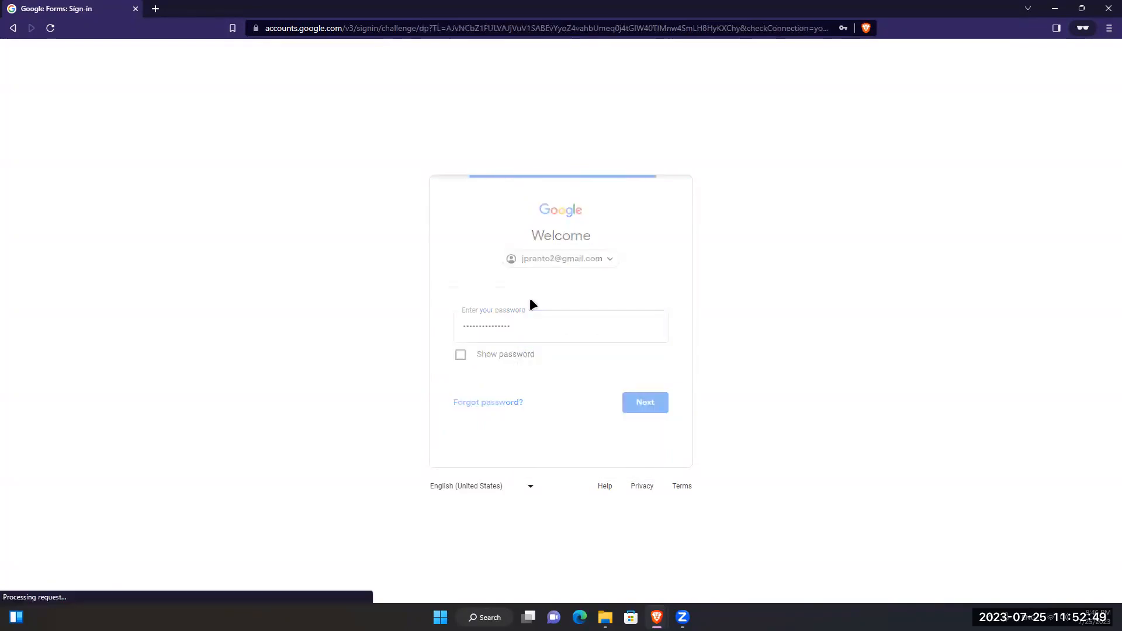